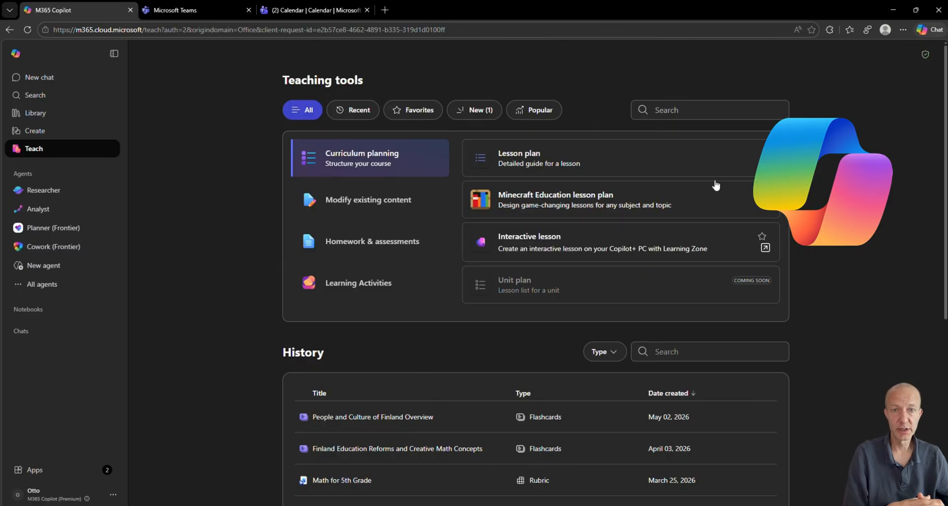
Switch to Learning Zone and look through the user's own lessons and the Humanities lessons in the library
{"action": "left_click", "coordinate": [893, 11]}
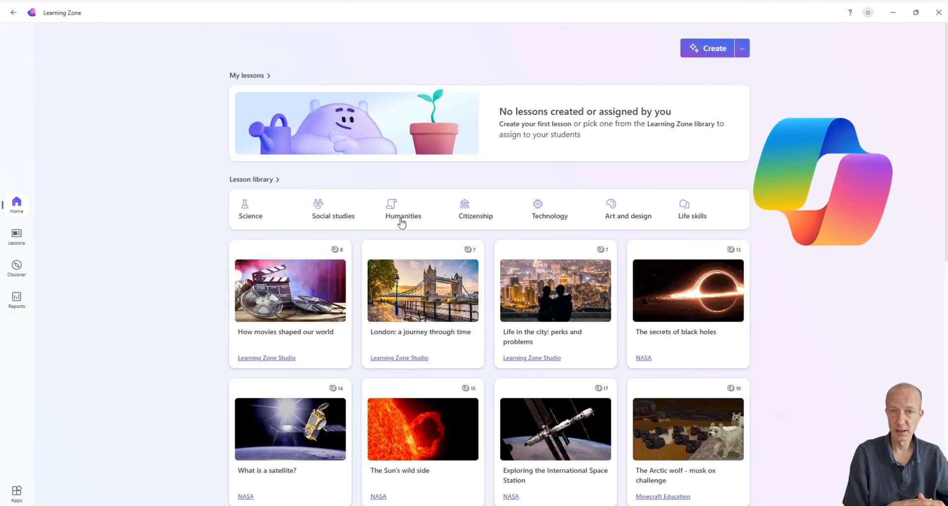
{"action": "left_click", "coordinate": [18, 242]}
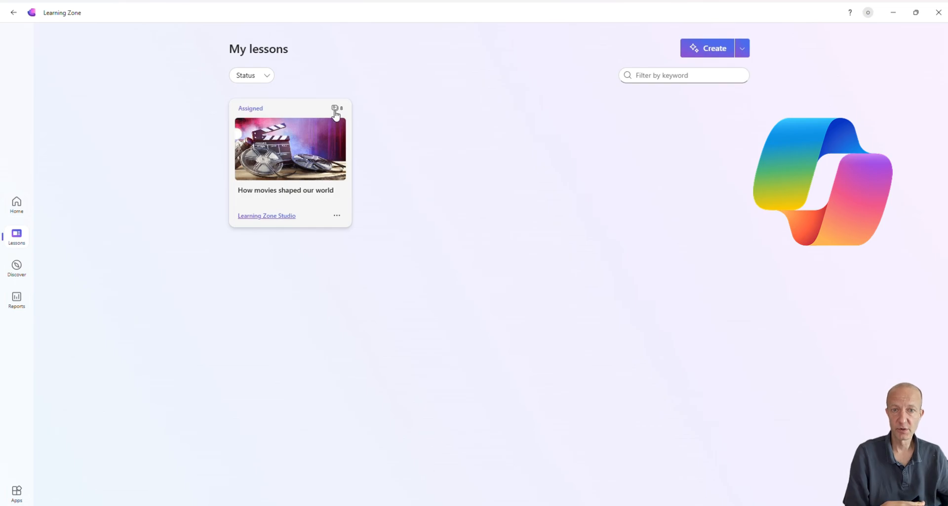
{"action": "left_click", "coordinate": [17, 206]}
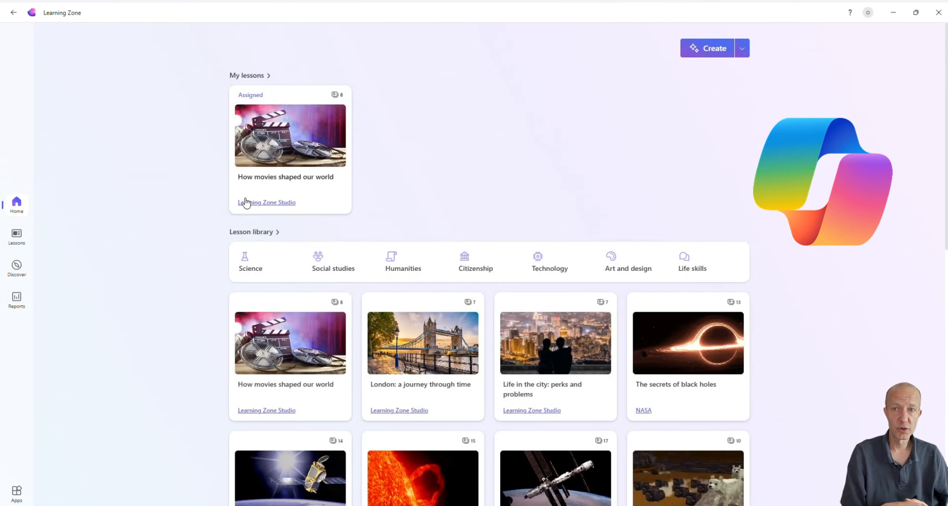
{"action": "left_click", "coordinate": [393, 267]}
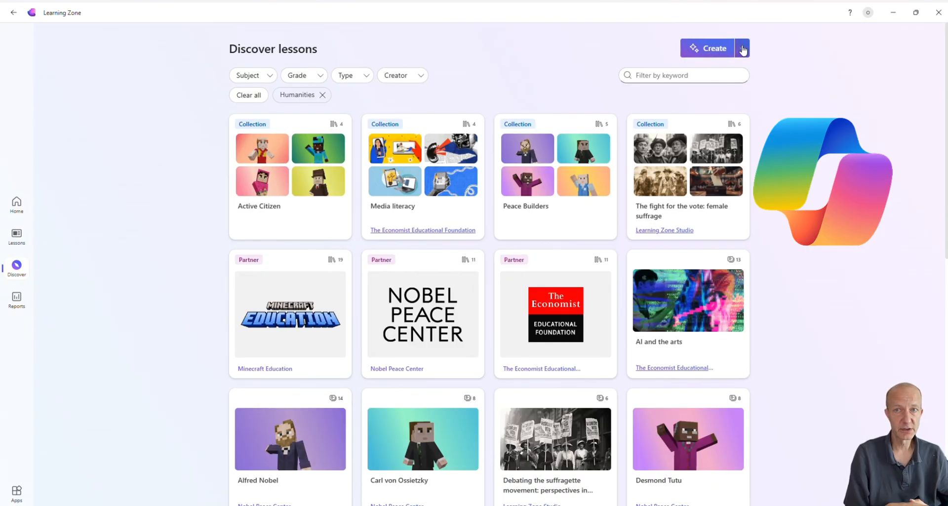
Start a new interactive lesson described as "European History" with 10 slides and 1_The_Renaissance.docx as reference source
{"action": "left_click", "coordinate": [742, 48]}
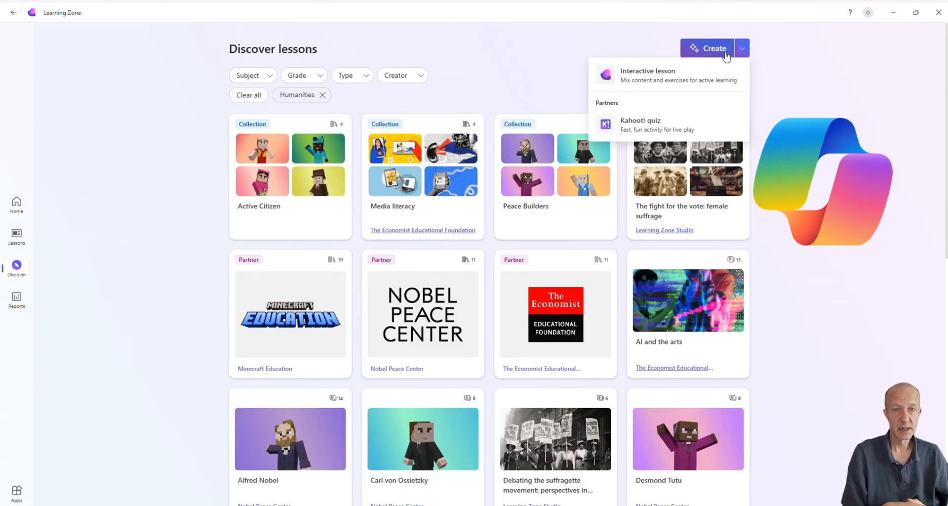
{"action": "left_click", "coordinate": [652, 79]}
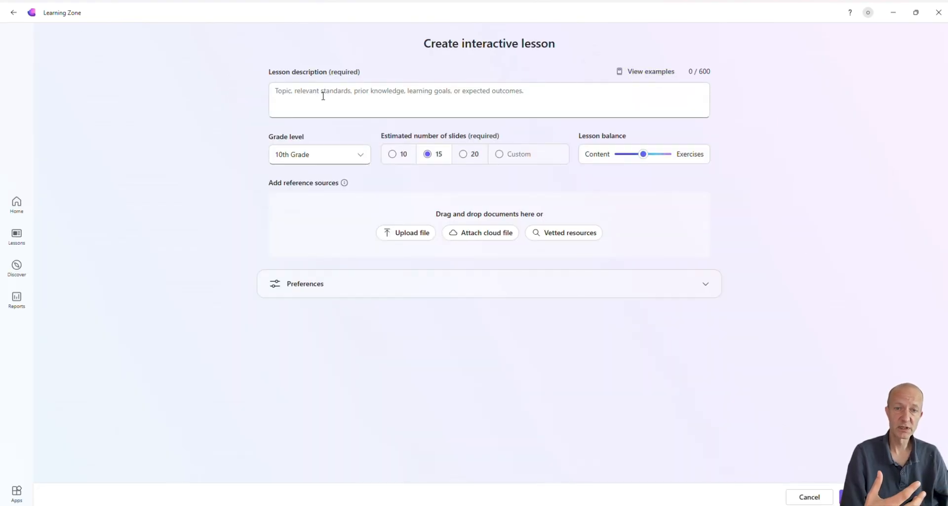
{"action": "left_click", "coordinate": [323, 96]}
{"action": "type", "text": "Eur"}
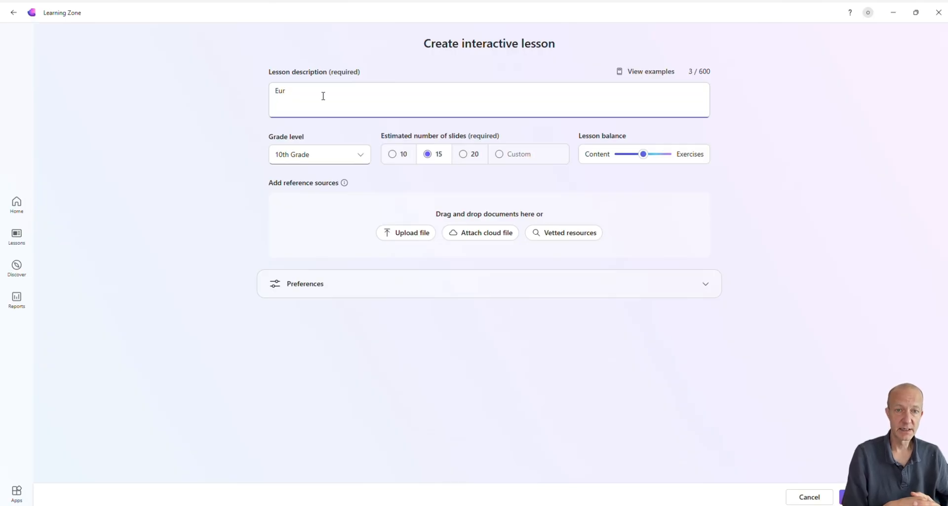
{"action": "type", "text": "opean "}
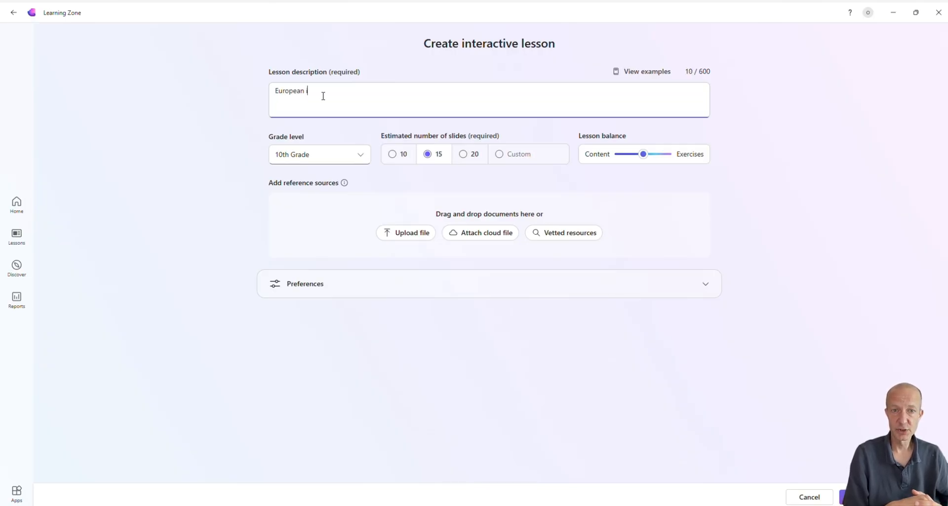
{"action": "type", "text": "History"}
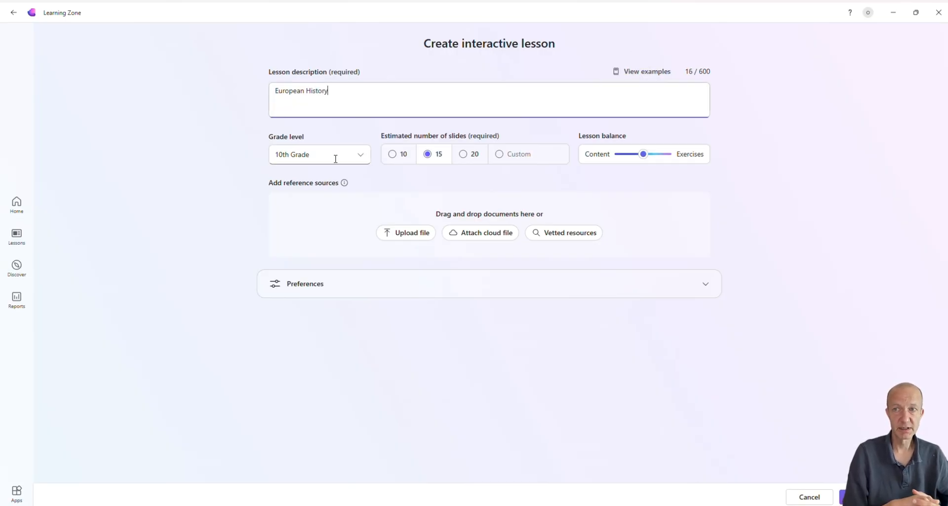
{"action": "left_click", "coordinate": [393, 156]}
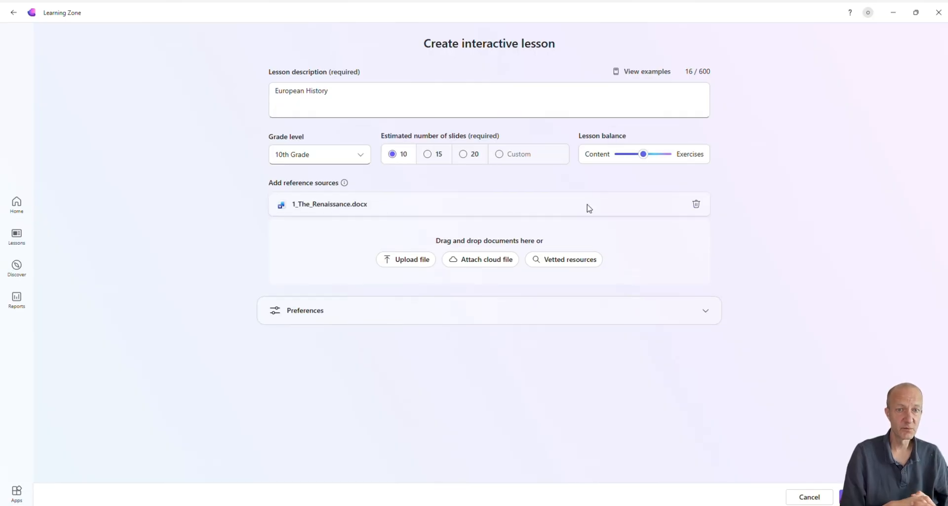
Enter the teaching context "Keep this quite simple for users and interesting to learn" and generate the lesson outline
{"action": "left_click", "coordinate": [706, 313]}
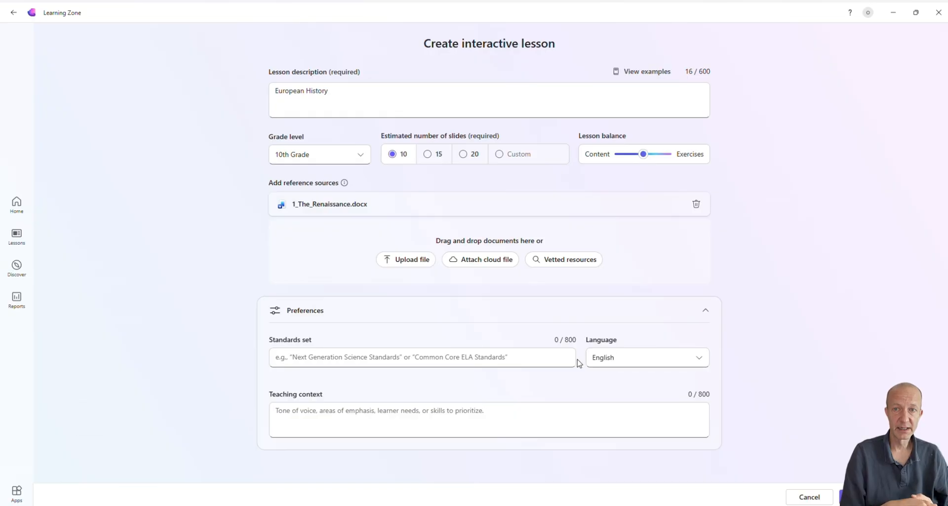
{"action": "left_click", "coordinate": [279, 411]}
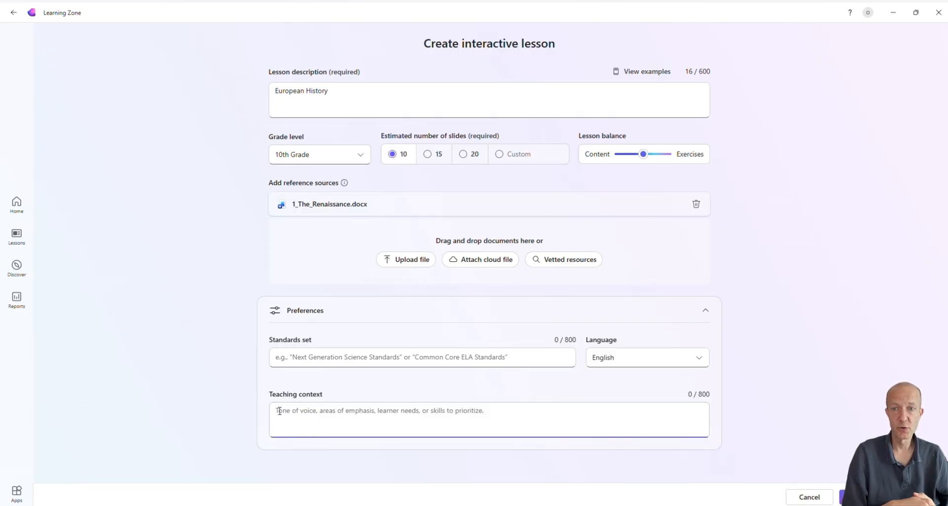
{"action": "type", "text": "Ke"}
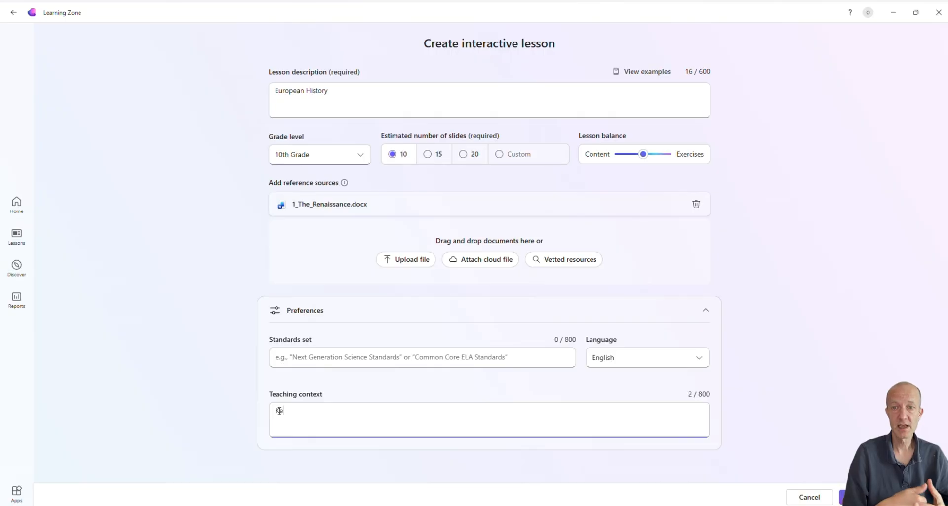
{"action": "type", "text": "ep th"}
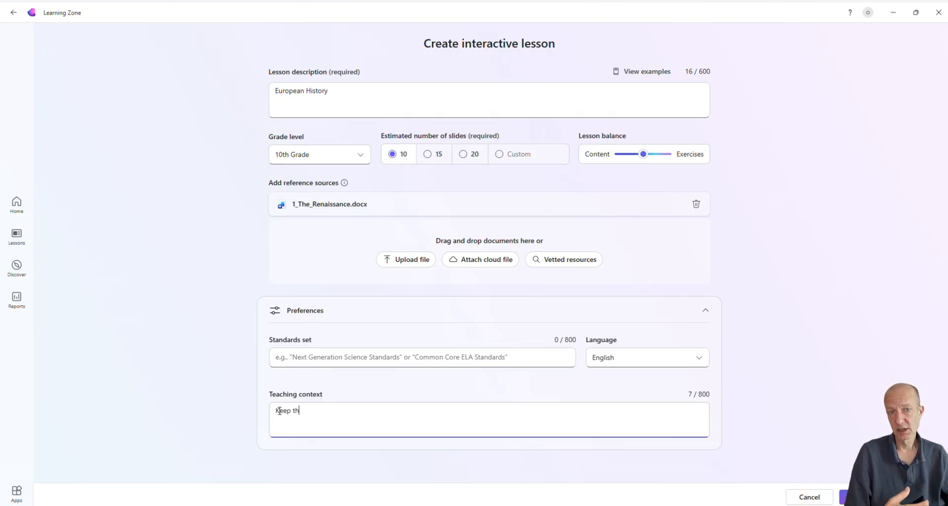
{"action": "type", "text": "is quite s"}
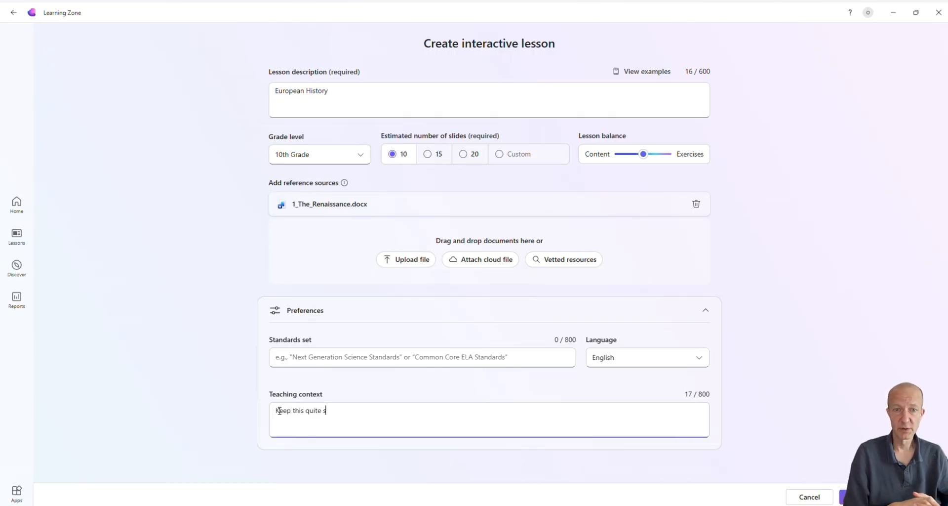
{"action": "type", "text": "imple fo"}
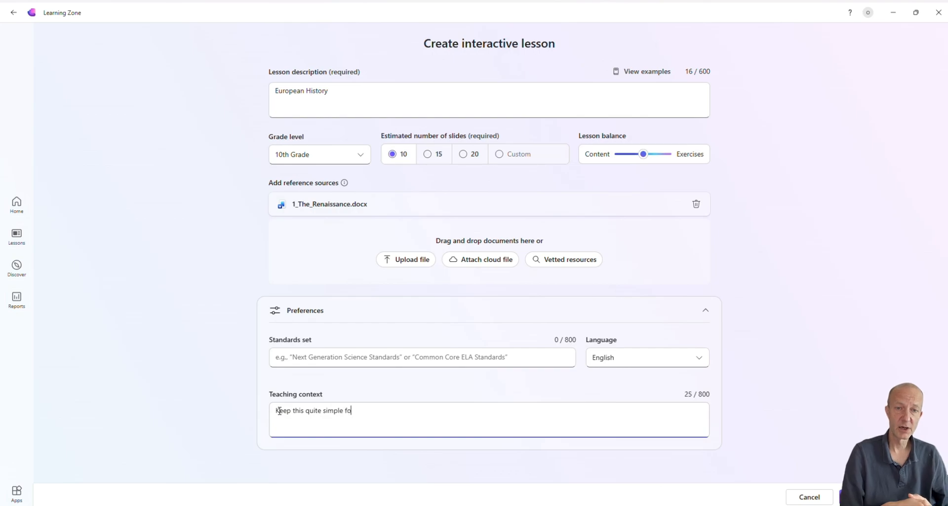
{"action": "type", "text": "r users and i"}
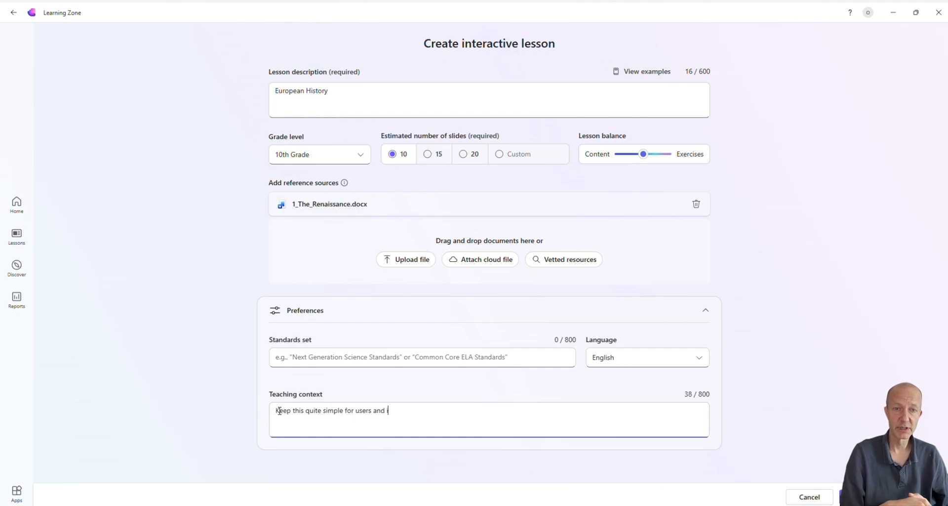
{"action": "type", "text": "nteresting"}
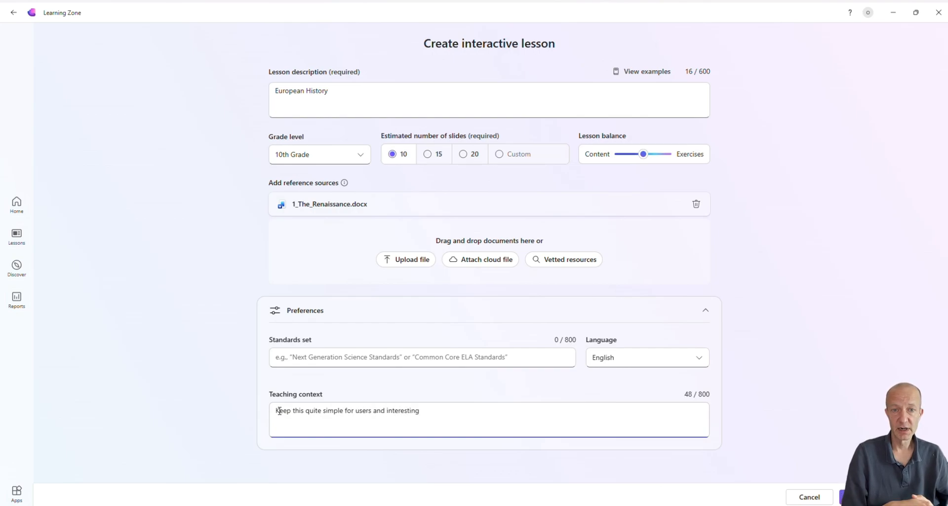
{"action": "type", "text": " to learn"}
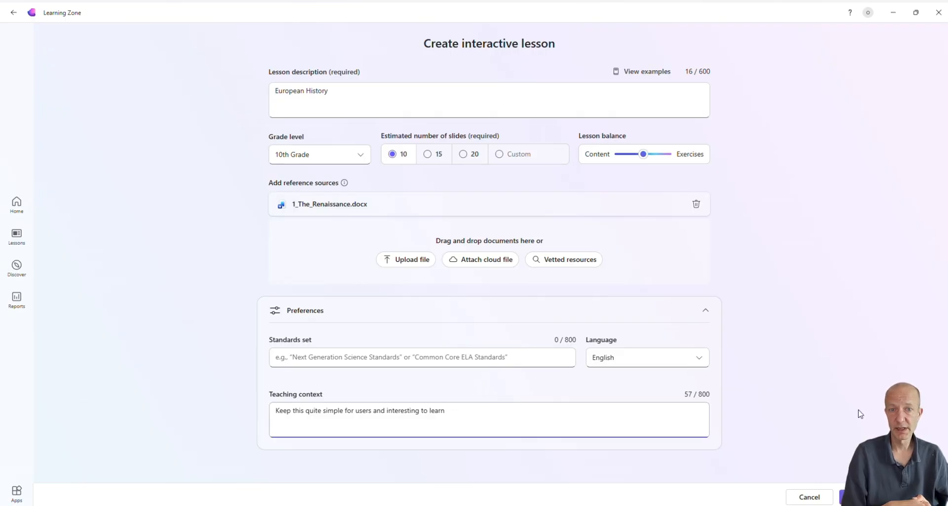
{"action": "left_click", "coordinate": [888, 497]}
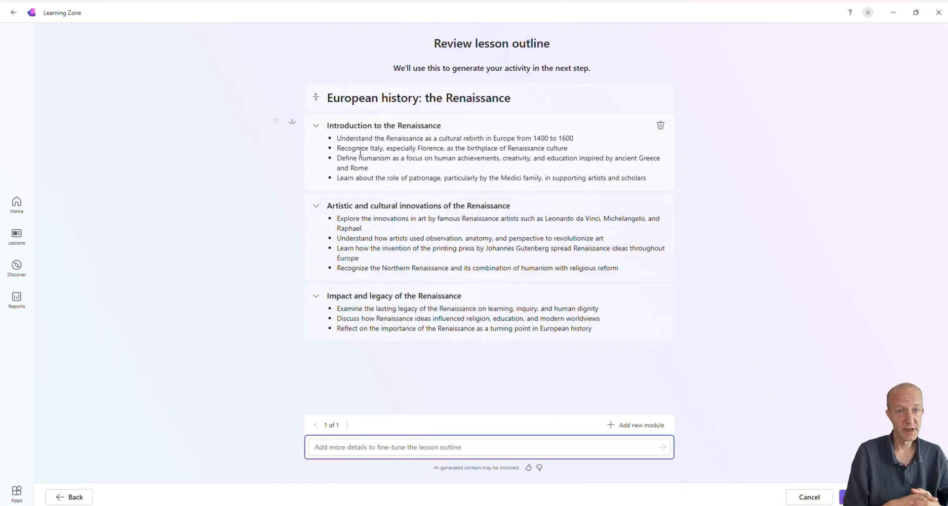
Move the Introduction to the Renaissance module down and back up, and add and delete an empty module in the outline
{"action": "left_click", "coordinate": [316, 126]}
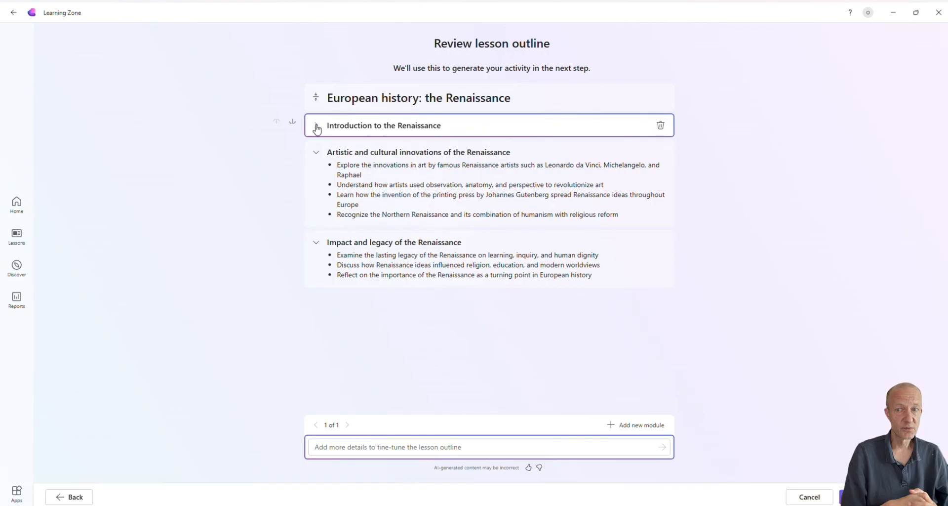
{"action": "left_click", "coordinate": [317, 126]}
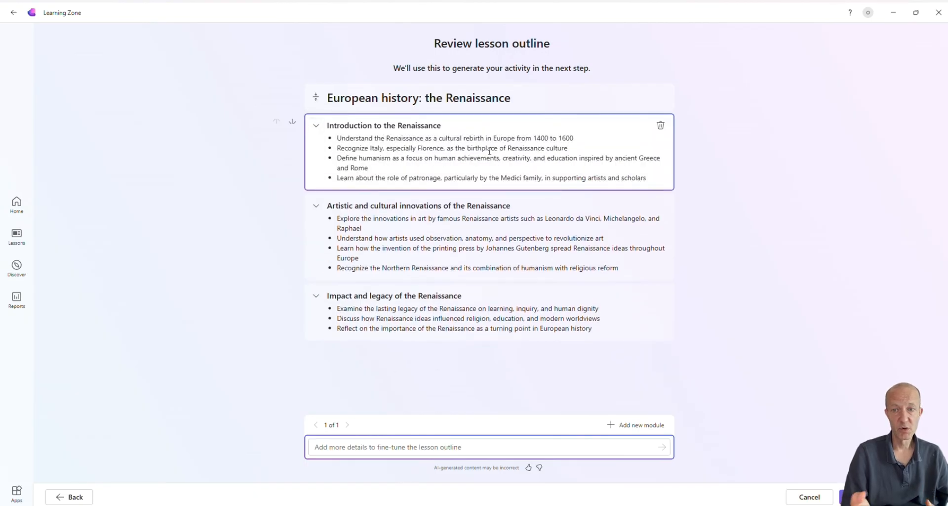
{"action": "left_click", "coordinate": [293, 124]}
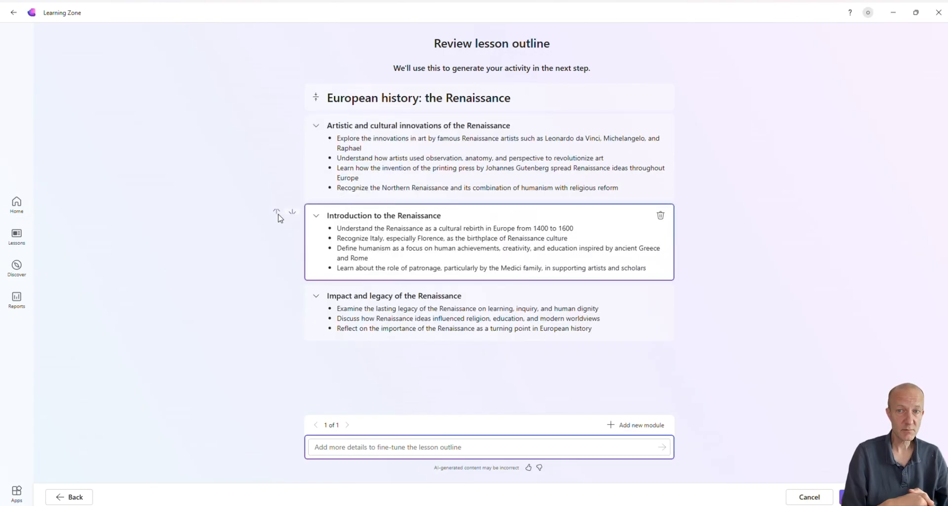
{"action": "left_click", "coordinate": [278, 213]}
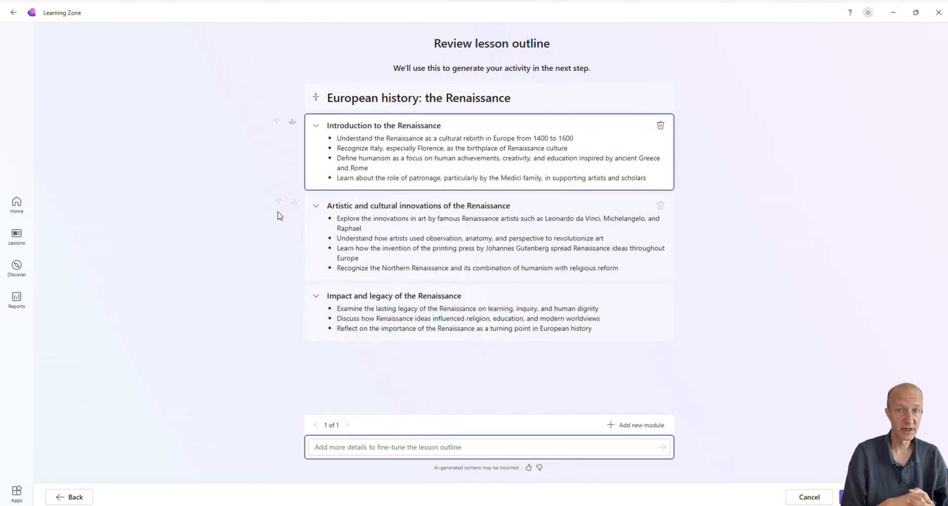
{"action": "left_click", "coordinate": [614, 426]}
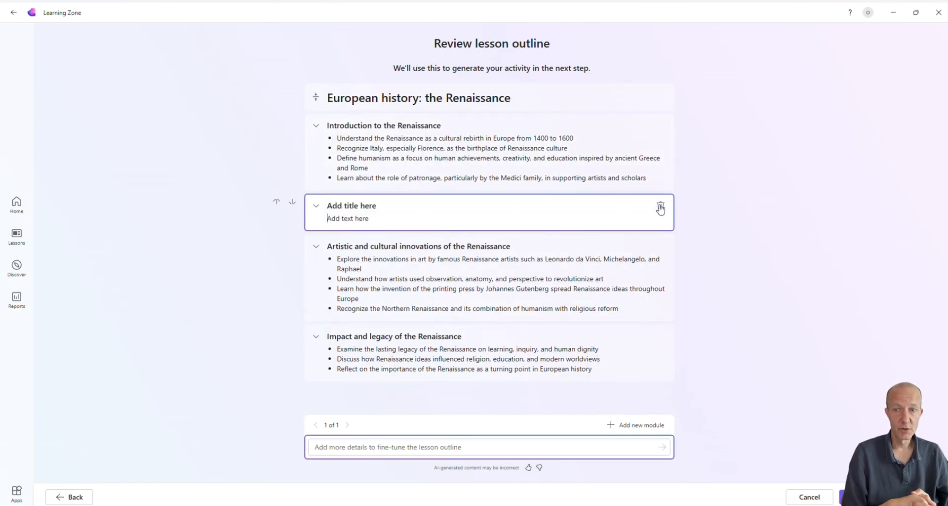
{"action": "left_click", "coordinate": [661, 207]}
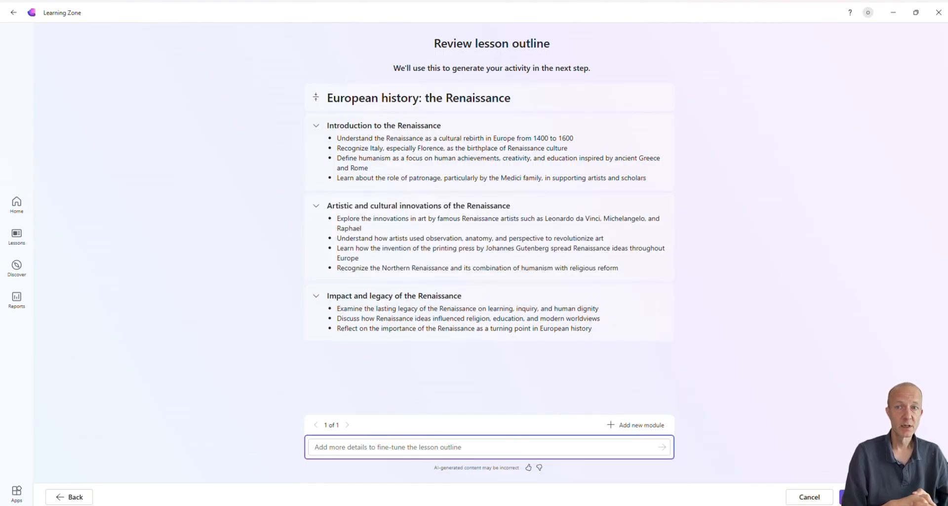
Generate the lesson from the outline and open the second slide, "What was the renaissance?"
{"action": "left_click", "coordinate": [888, 497]}
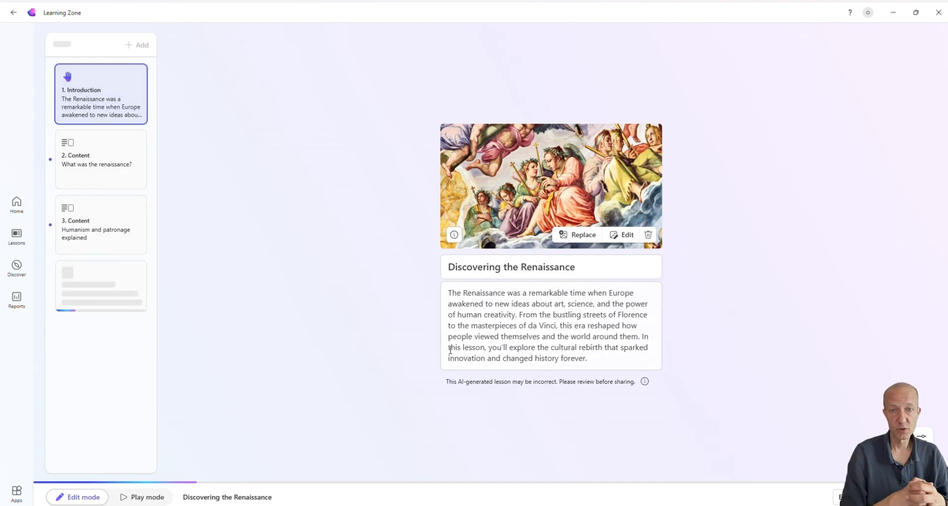
{"action": "right_click", "coordinate": [106, 169]}
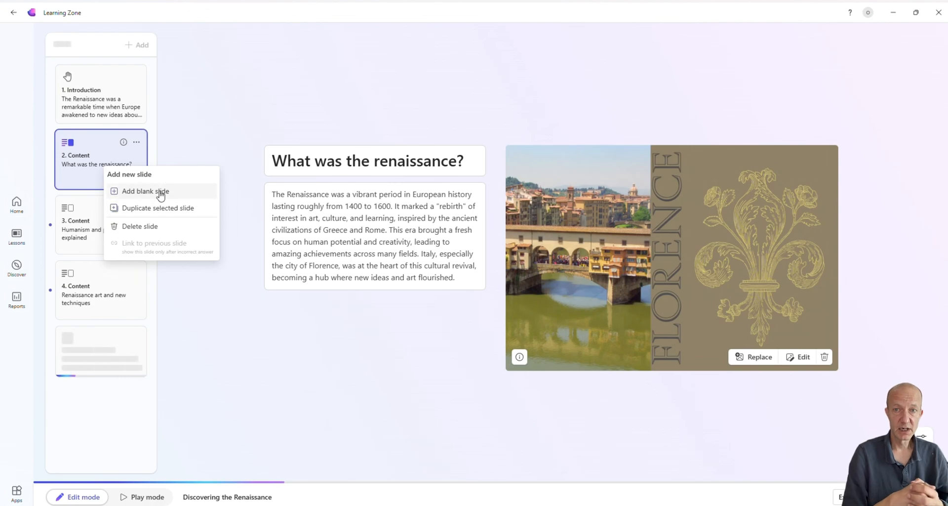
{"action": "left_click", "coordinate": [298, 99]}
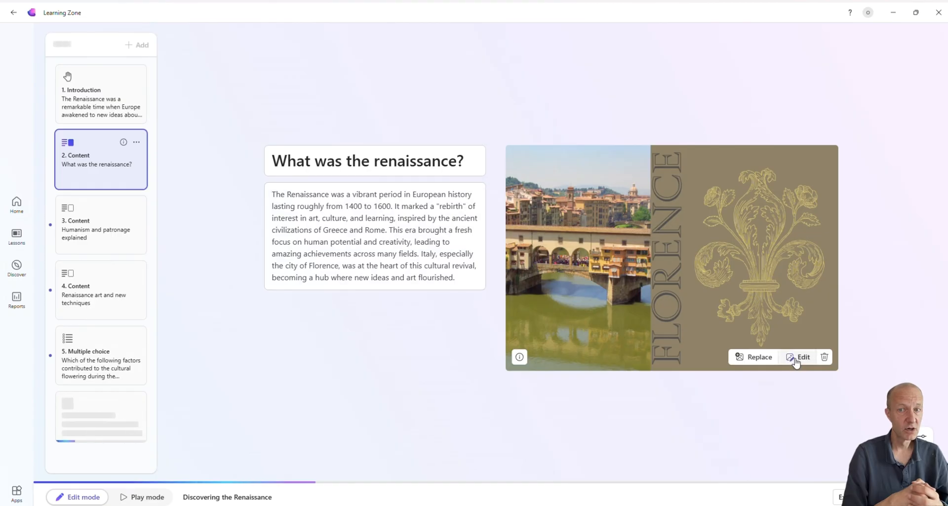
Make the word "cultural" bold in the body text of the "What was the renaissance?" slide
{"action": "left_click_drag", "start_coordinate": [437, 265], "coordinate": [451, 265]}
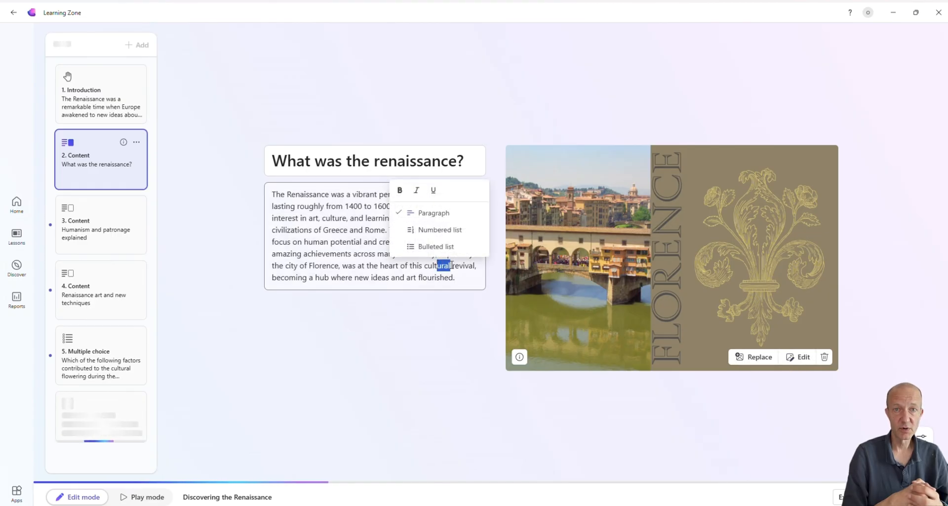
{"action": "double_click", "coordinate": [447, 265]}
{"action": "key", "text": "ctrl+b"}
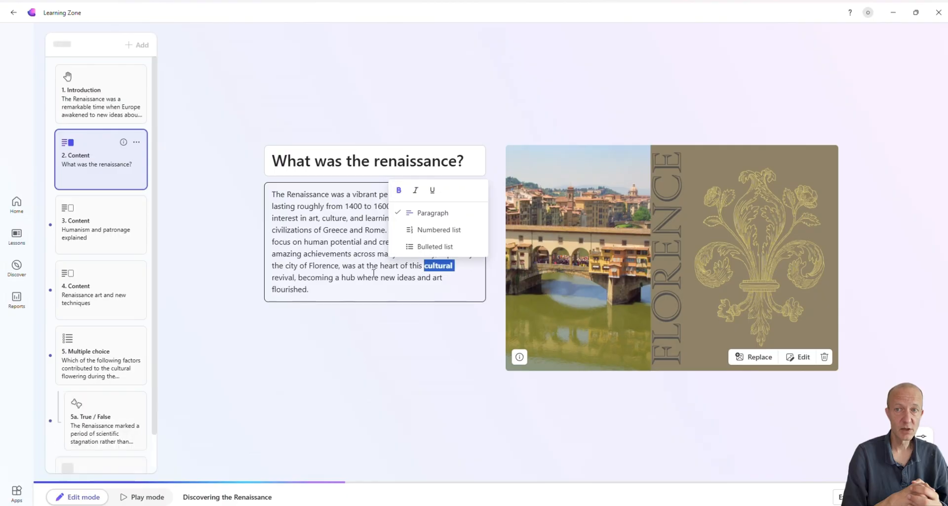
{"action": "left_click", "coordinate": [331, 289]}
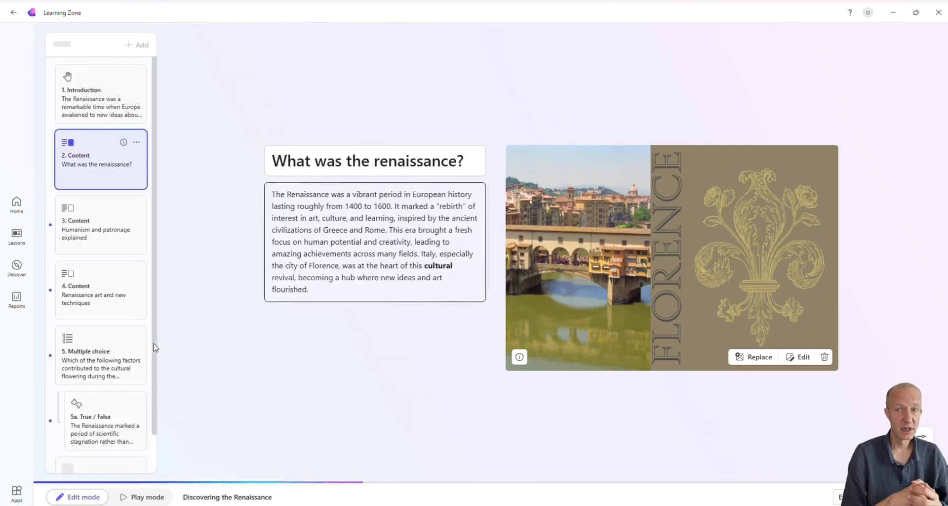
Examine the conditional True / False slide 5a with its answer explanation and the slides following it in the list
{"action": "scroll", "coordinate": [154, 348], "scroll_direction": "down", "scroll_amount": 2}
{"action": "left_click", "coordinate": [111, 388]}
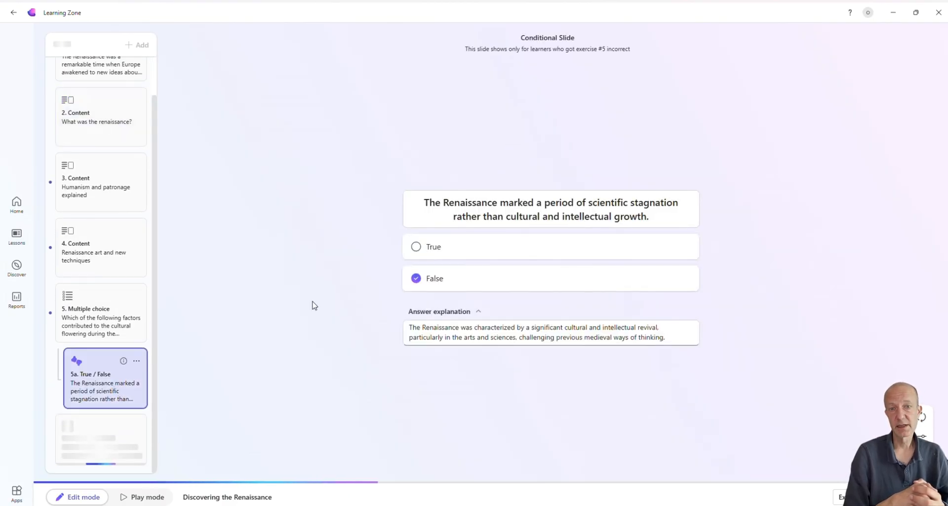
{"action": "left_click", "coordinate": [478, 313]}
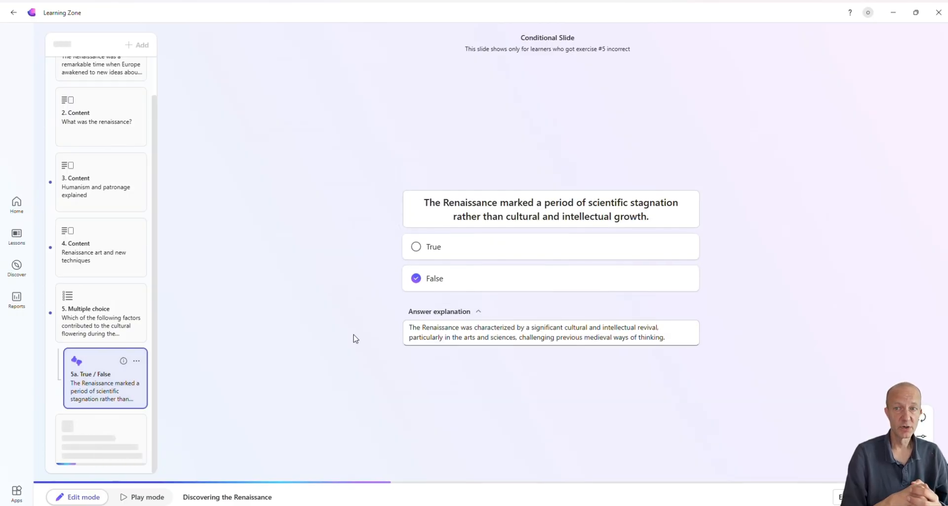
{"action": "left_click_drag", "start_coordinate": [156, 182], "coordinate": [157, 294]}
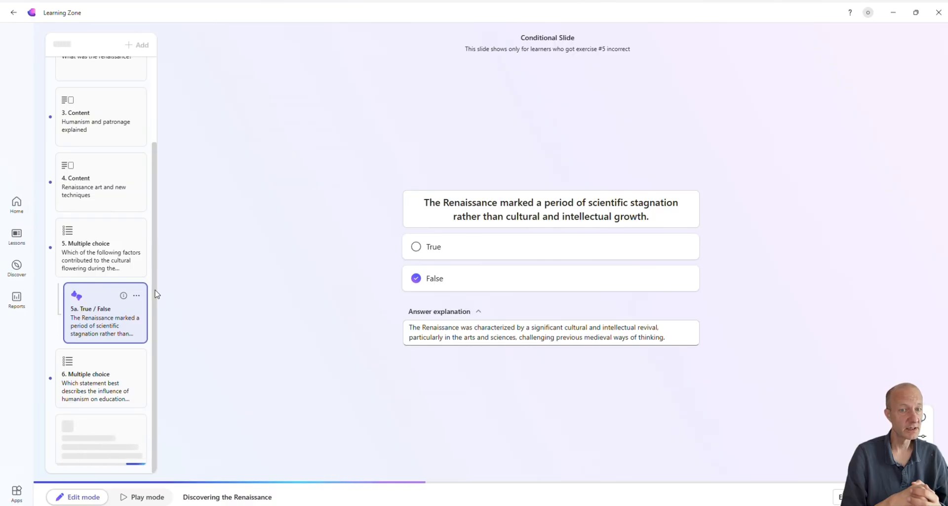
Open an answer message field for the True option on slide 5a and mark False as the correct answer
{"action": "left_click", "coordinate": [416, 247]}
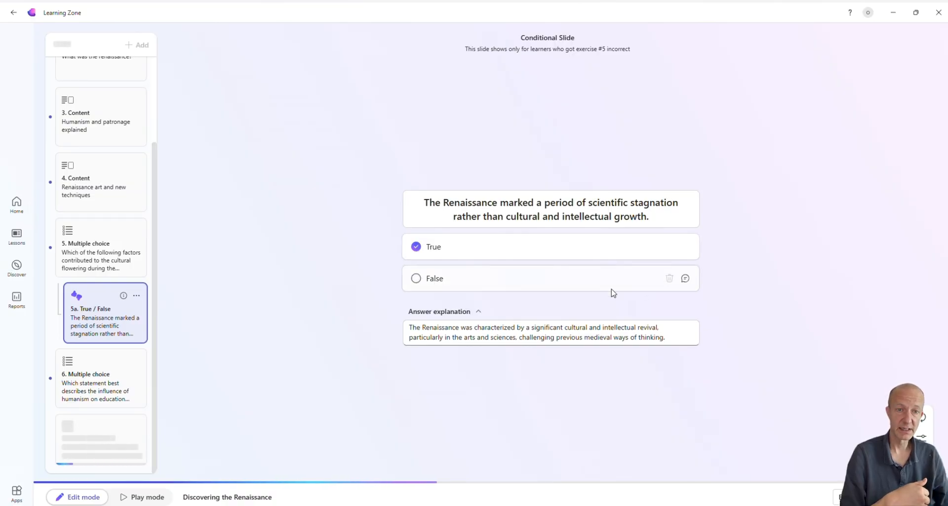
{"action": "left_click", "coordinate": [686, 246]}
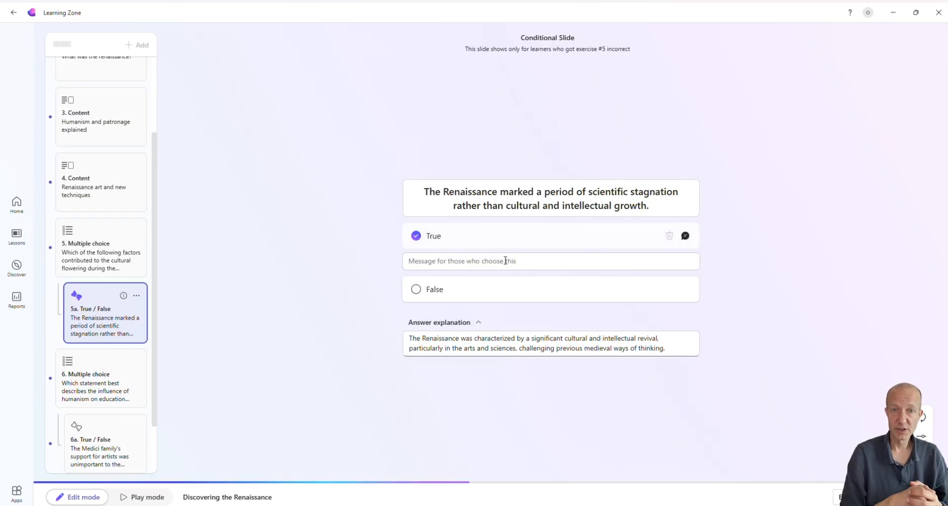
{"action": "left_click", "coordinate": [415, 265]}
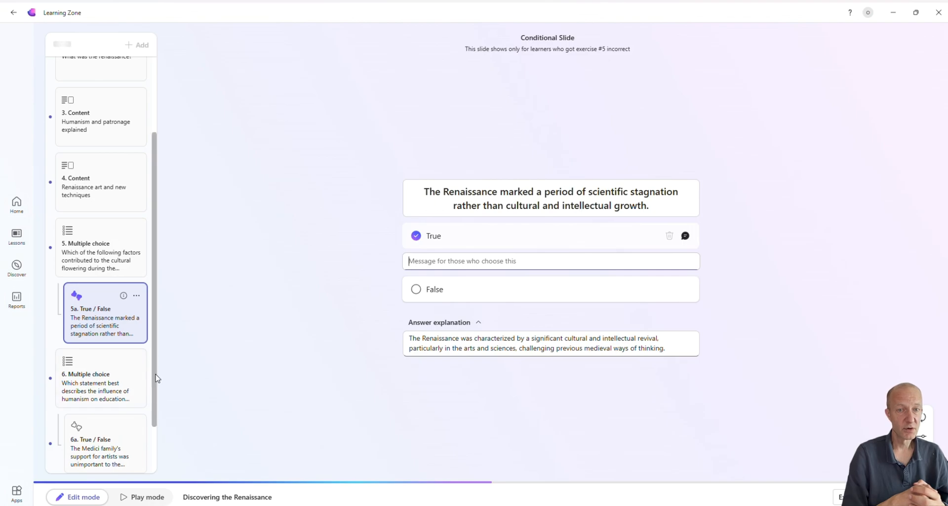
{"action": "scroll", "coordinate": [154, 395], "scroll_direction": "down", "scroll_amount": 1}
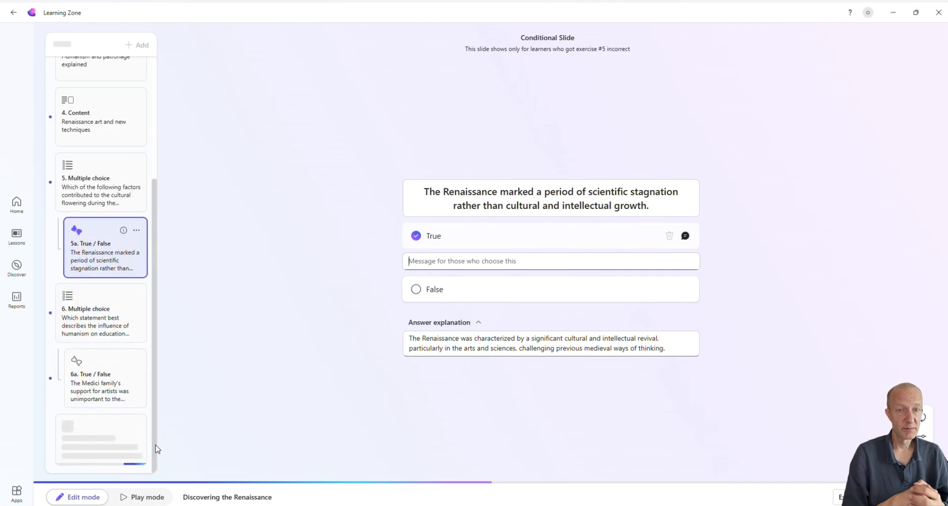
{"action": "left_click", "coordinate": [510, 290]}
{"action": "left_click", "coordinate": [413, 292]}
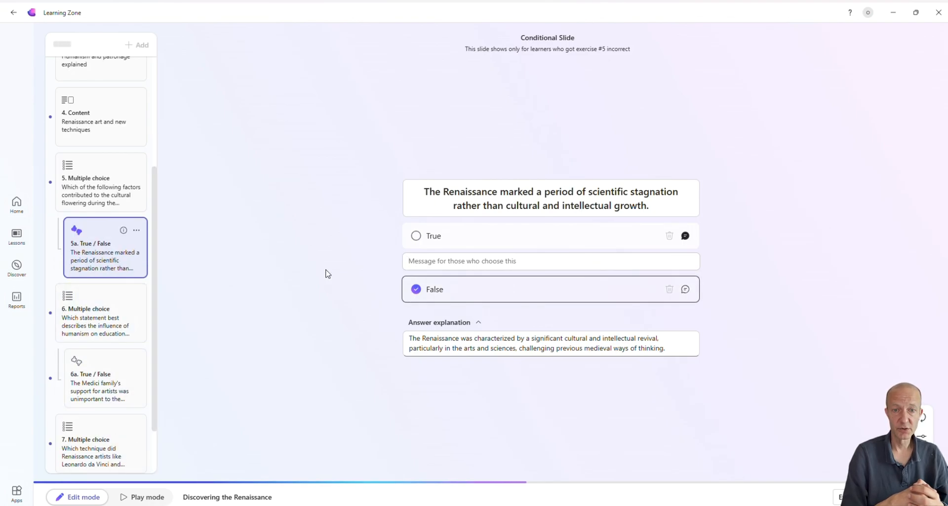
Open content slide 8, "Lasting impact of the renaissance", and look through the remaining slides in the list
{"action": "left_click_drag", "start_coordinate": [153, 432], "coordinate": [154, 463]}
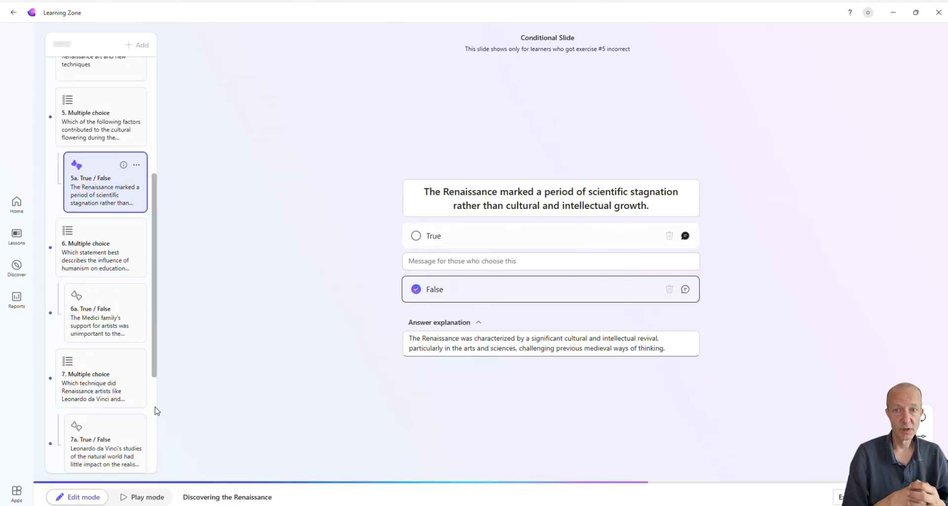
{"action": "left_click_drag", "start_coordinate": [154, 410], "coordinate": [157, 434]}
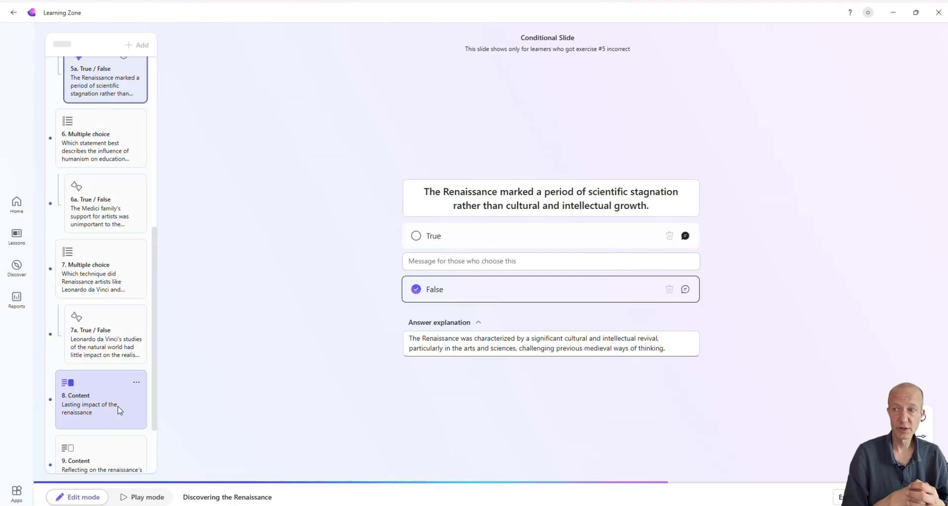
{"action": "left_click", "coordinate": [120, 409]}
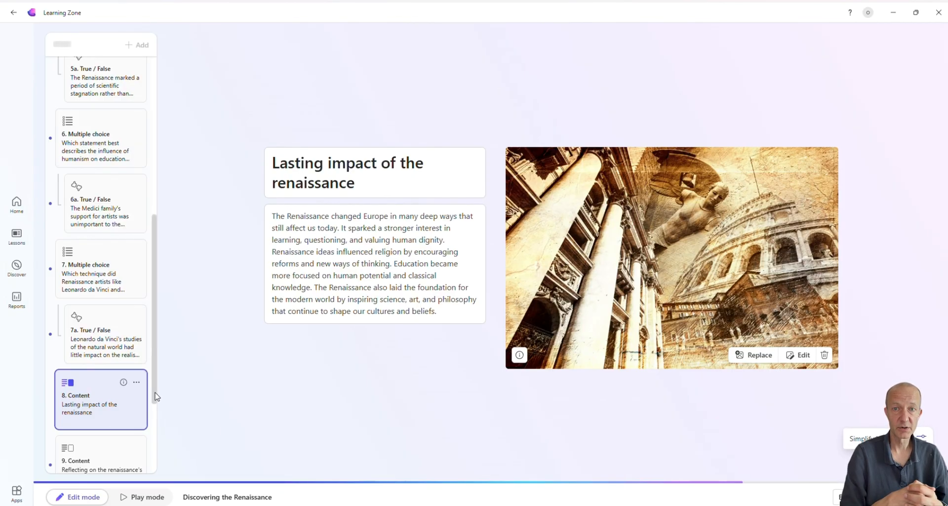
{"action": "left_click_drag", "start_coordinate": [155, 372], "coordinate": [155, 468]}
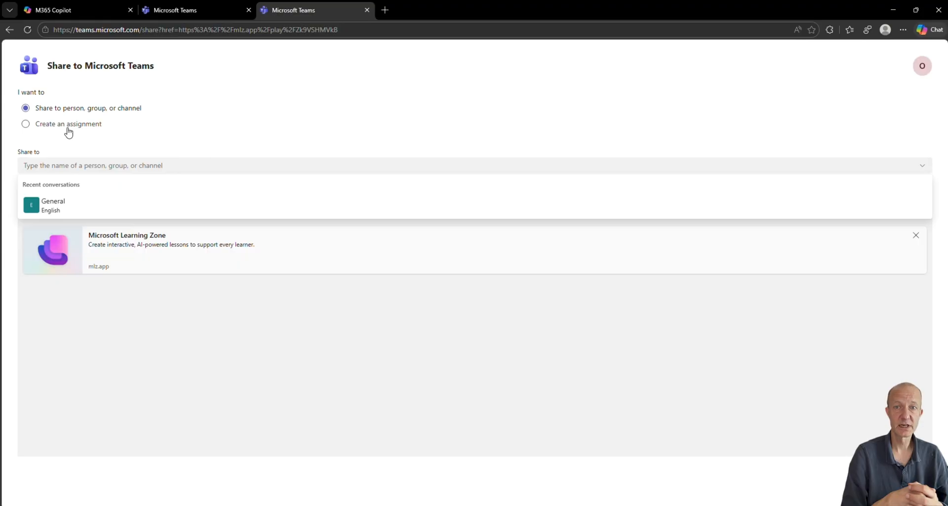
Share the lesson to Microsoft Teams as an assignment for the English class with the title "History"
{"action": "left_click", "coordinate": [27, 126]}
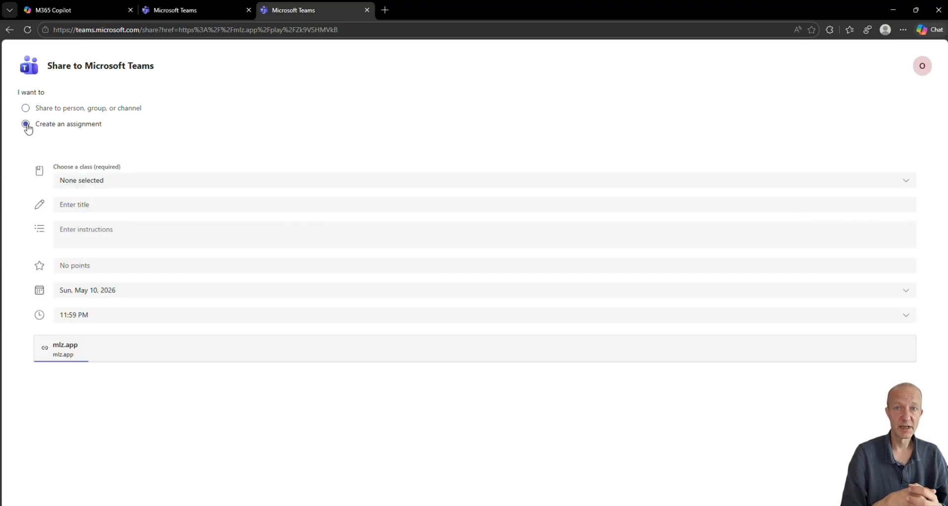
{"action": "left_click", "coordinate": [141, 182]}
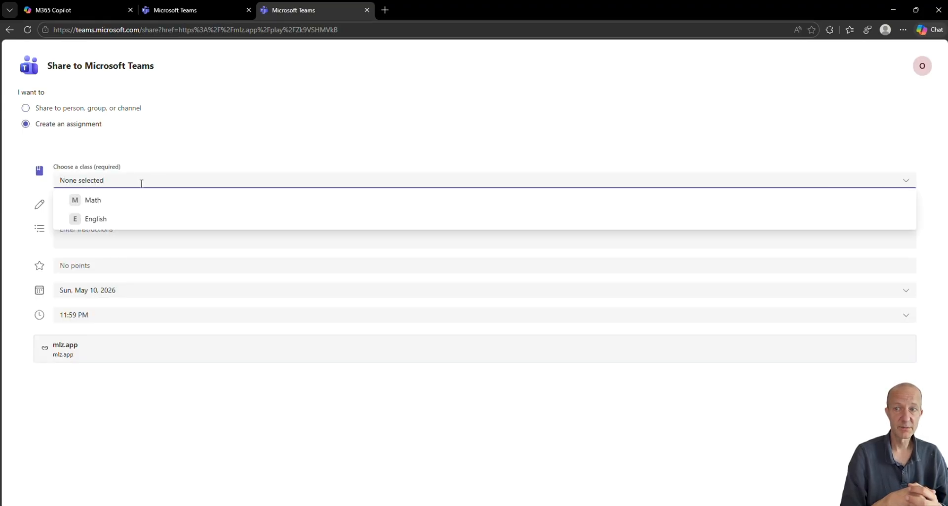
{"action": "left_click", "coordinate": [102, 219]}
{"action": "left_click", "coordinate": [98, 204]}
{"action": "type", "text": "Hit"}
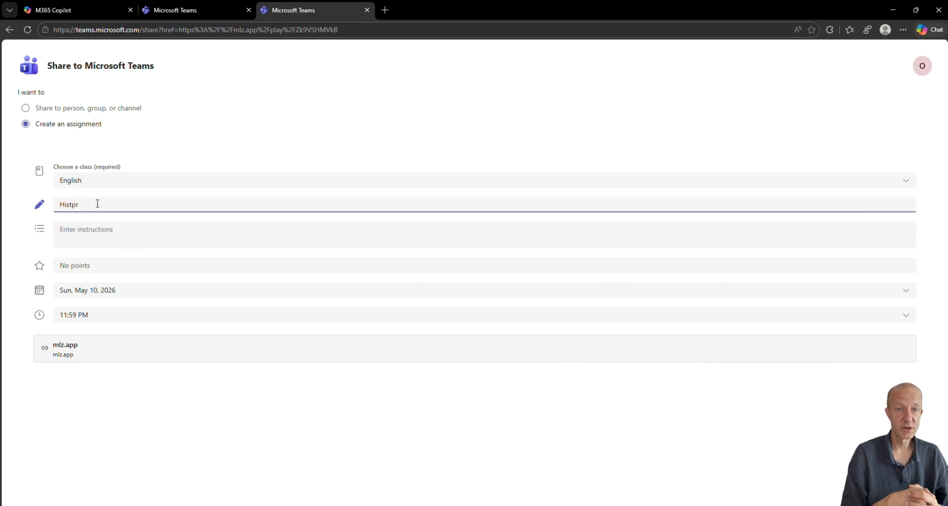
{"action": "type", "text": "tory"}
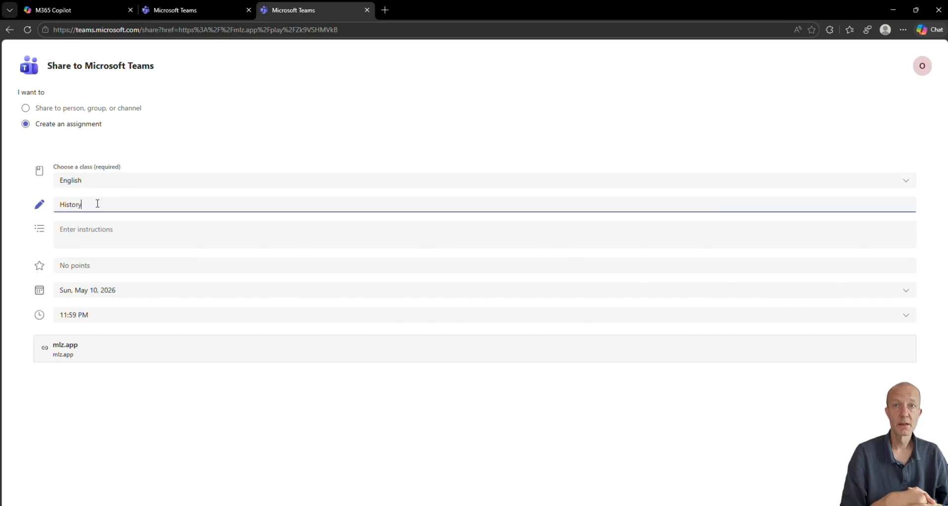
Enter the assignment instructions "homework", set the points to 10 and set the due date to June 6, 2026
{"action": "left_click", "coordinate": [90, 236]}
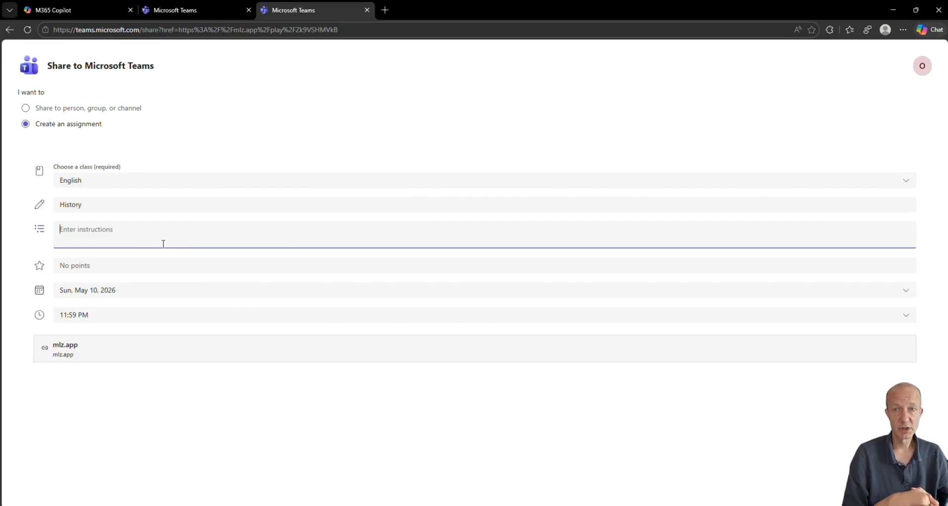
{"action": "type", "text": "homework"}
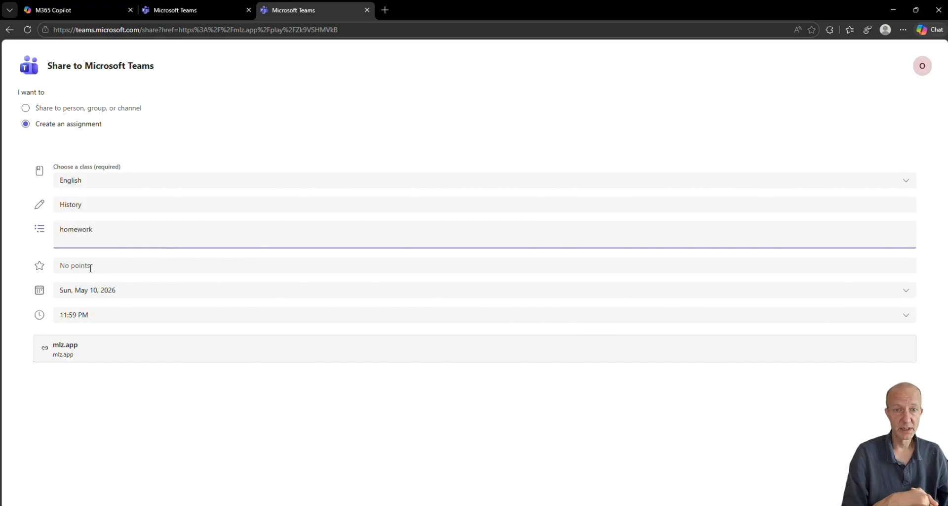
{"action": "left_click", "coordinate": [90, 267]}
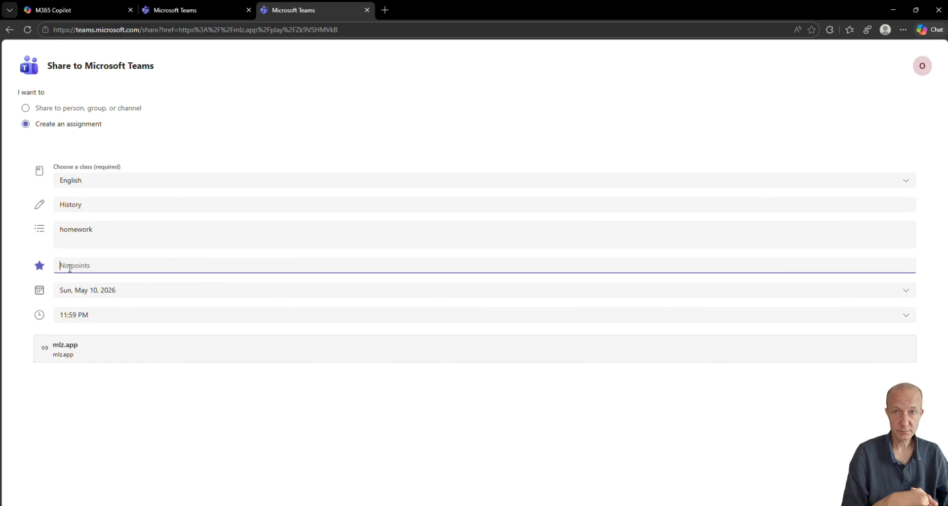
{"action": "type", "text": "10"}
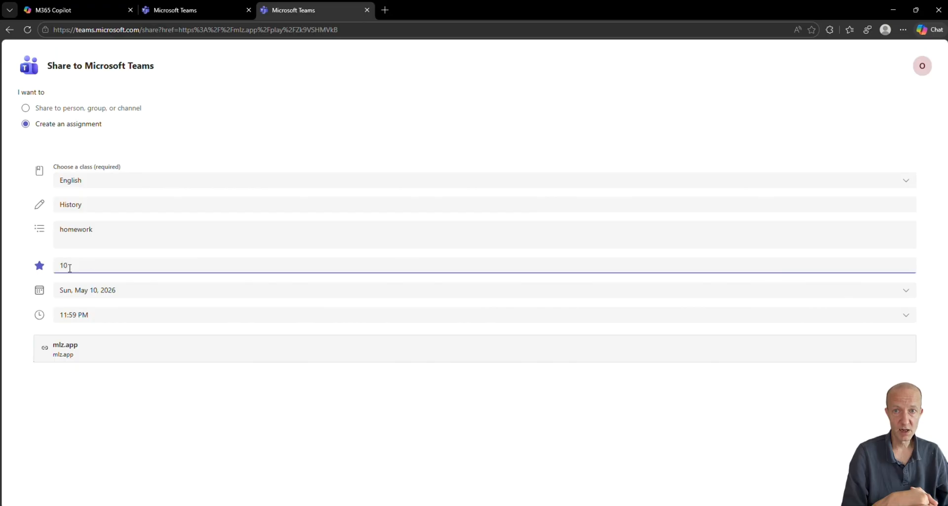
{"action": "left_click", "coordinate": [118, 297]}
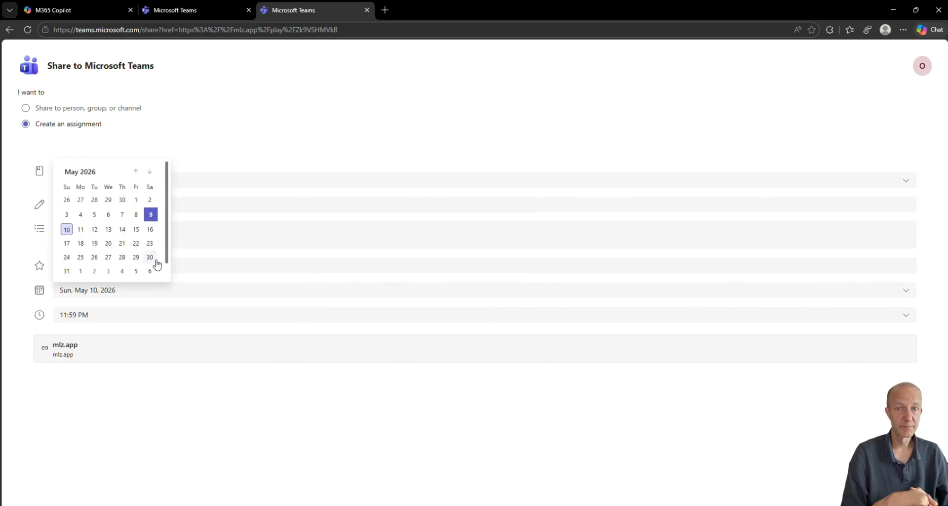
{"action": "left_click", "coordinate": [150, 271]}
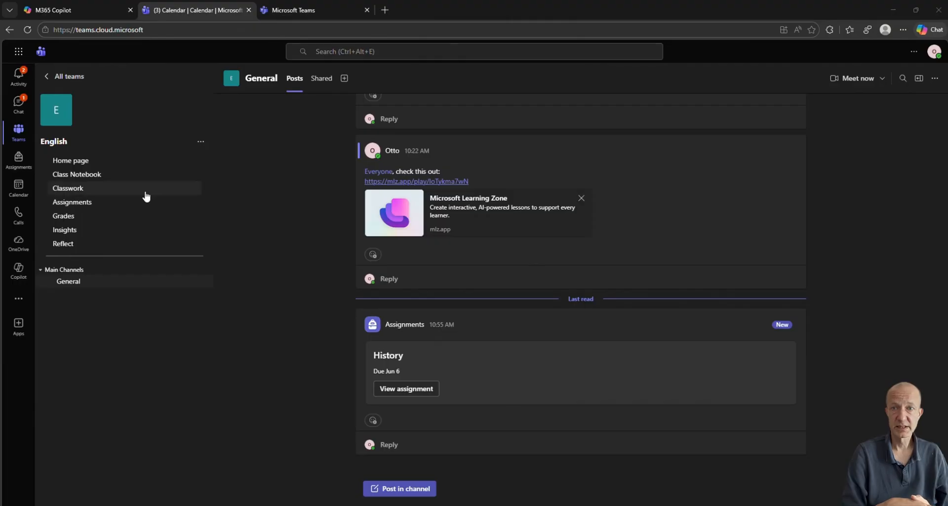
Open the History assignment from the English class's upcoming assignments and review its To return and Returned student lists
{"action": "left_click", "coordinate": [83, 203]}
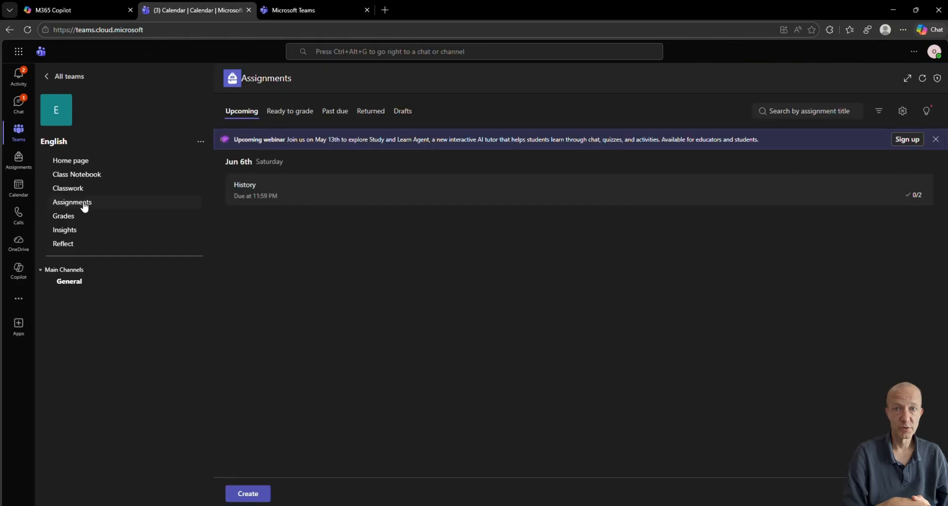
{"action": "left_click", "coordinate": [258, 195]}
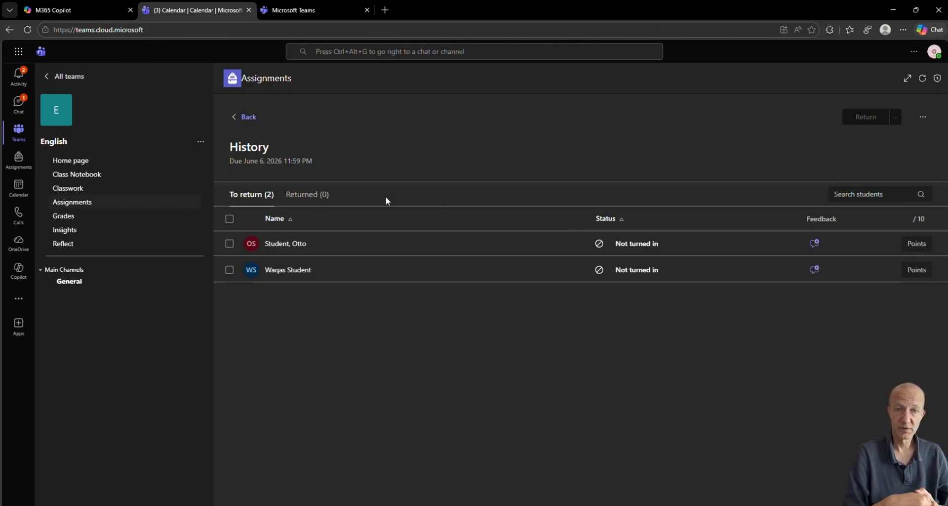
{"action": "left_click", "coordinate": [310, 195]}
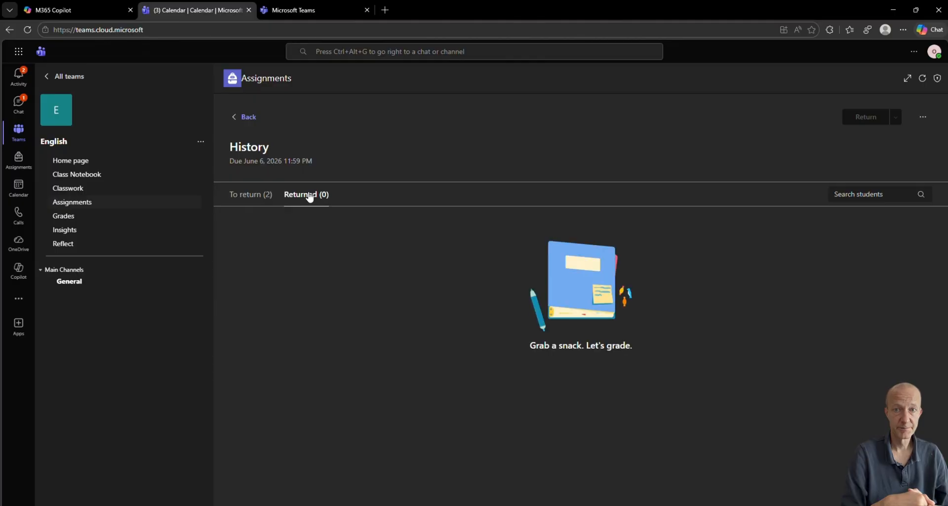
{"action": "left_click", "coordinate": [242, 196]}
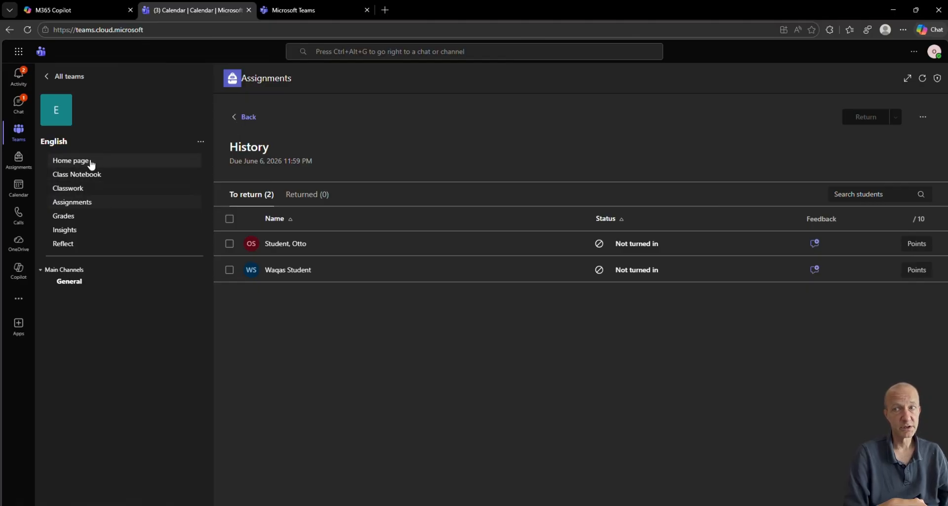
{"action": "left_click", "coordinate": [247, 118]}
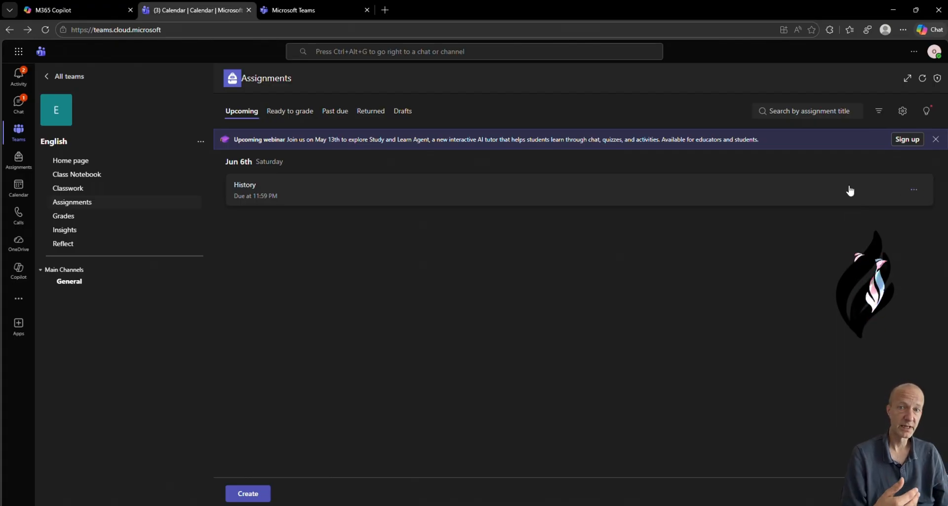
{"action": "left_click", "coordinate": [305, 198]}
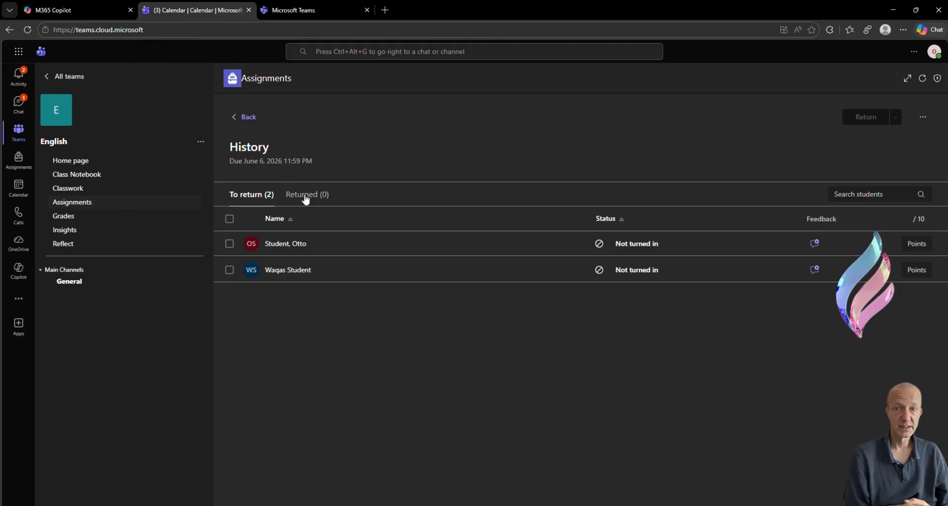
Open the History assignment from its post in the General channel and display it in student view
{"action": "left_click", "coordinate": [68, 282]}
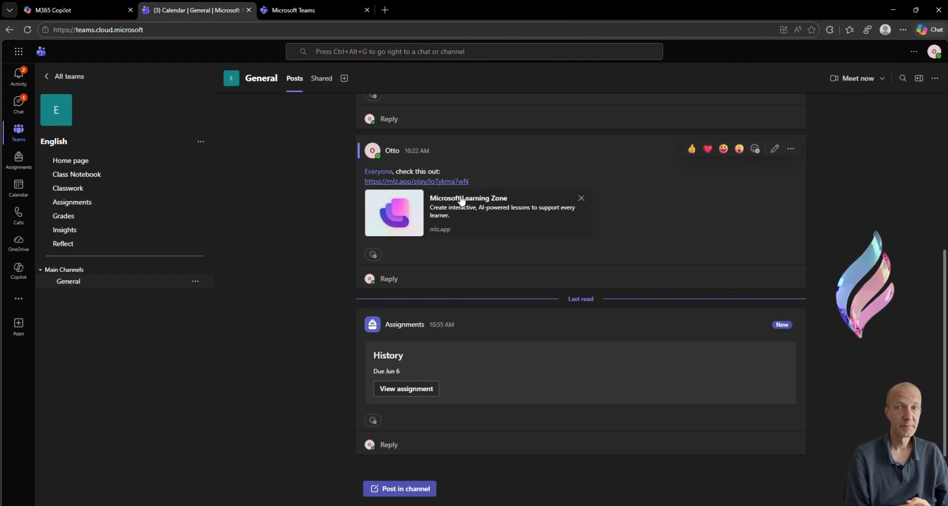
{"action": "left_click", "coordinate": [408, 390]}
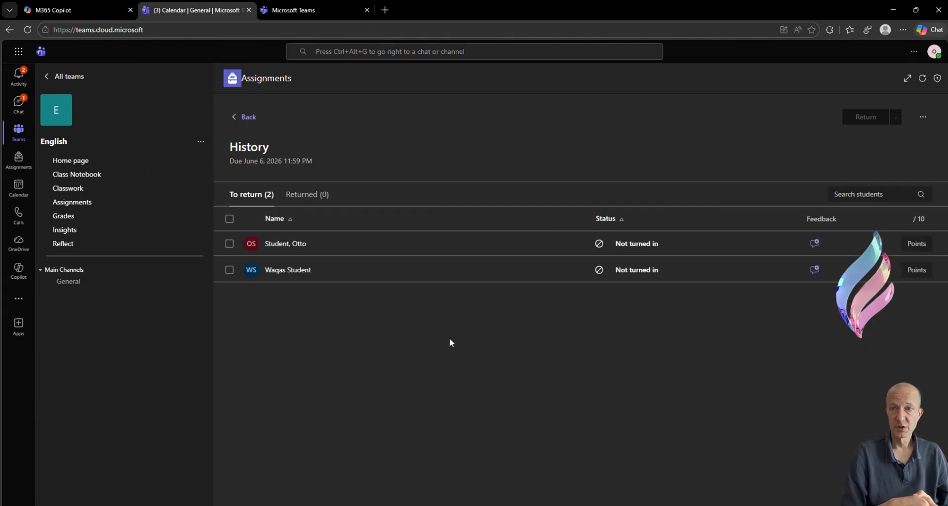
{"action": "left_click", "coordinate": [923, 119]}
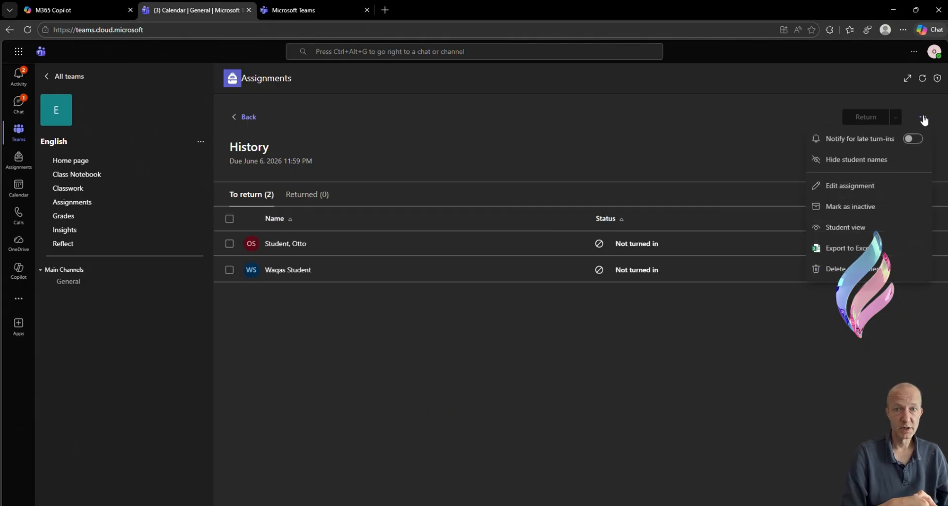
{"action": "left_click", "coordinate": [845, 227]}
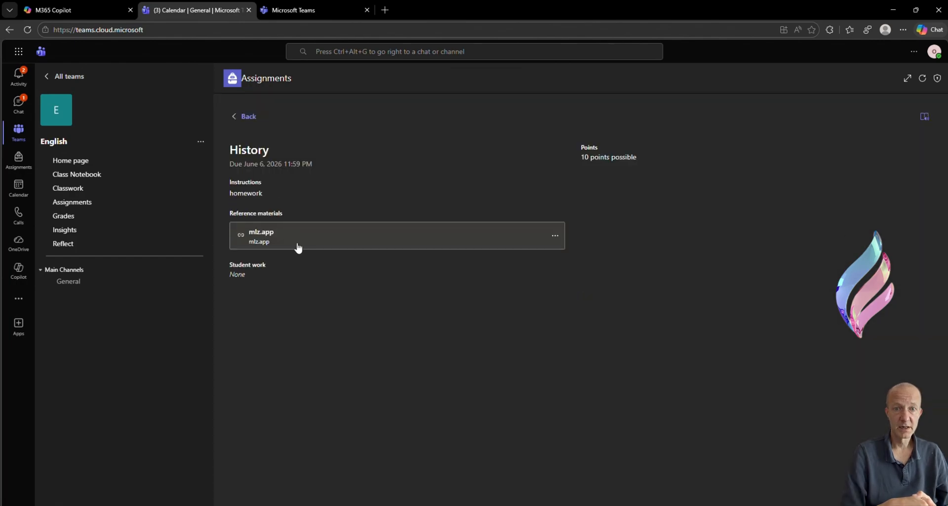
Open the assignment's mlz.app reference link and play the lesson through to the "Renaissance art and new techniques" slide
{"action": "left_click", "coordinate": [258, 238]}
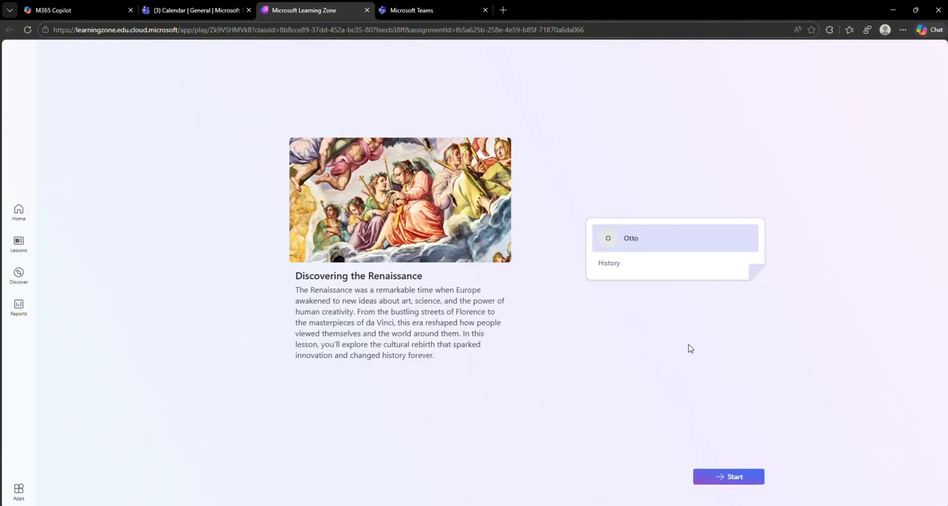
{"action": "left_click", "coordinate": [736, 478]}
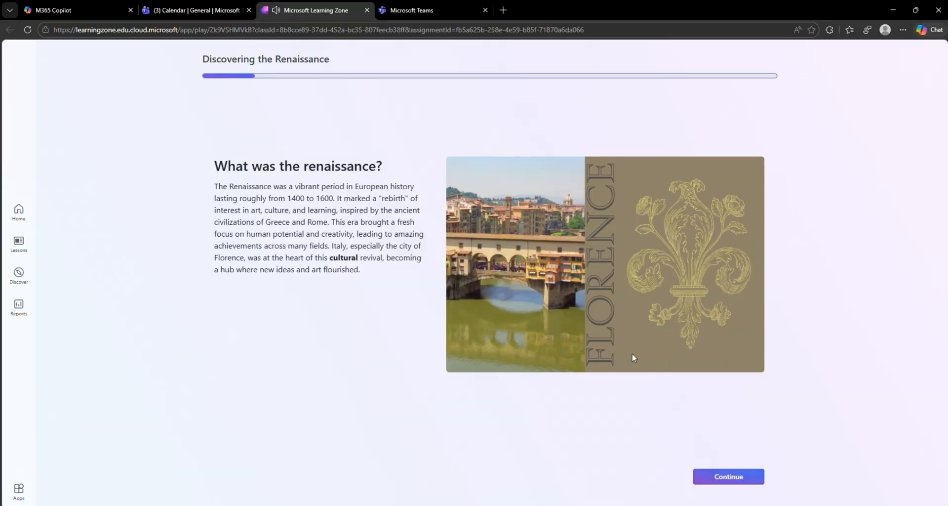
{"action": "left_click", "coordinate": [723, 474]}
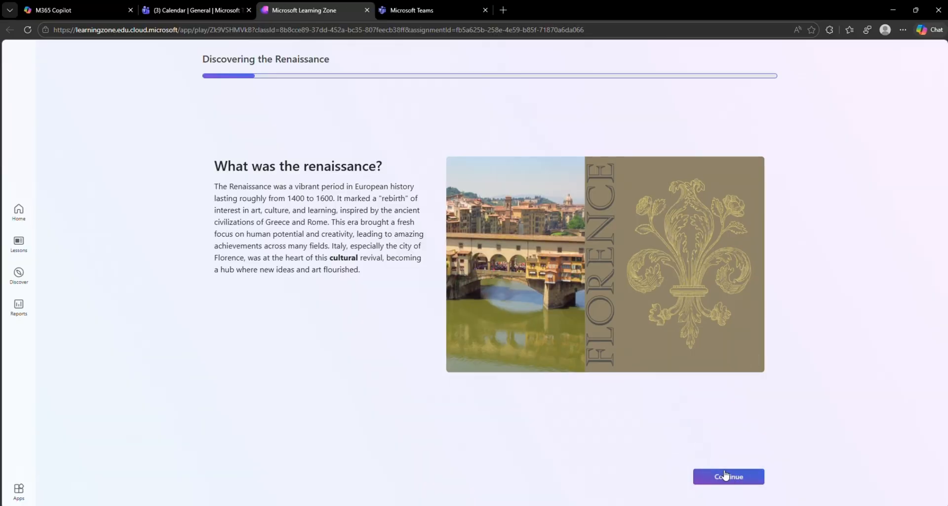
{"action": "left_click", "coordinate": [730, 479]}
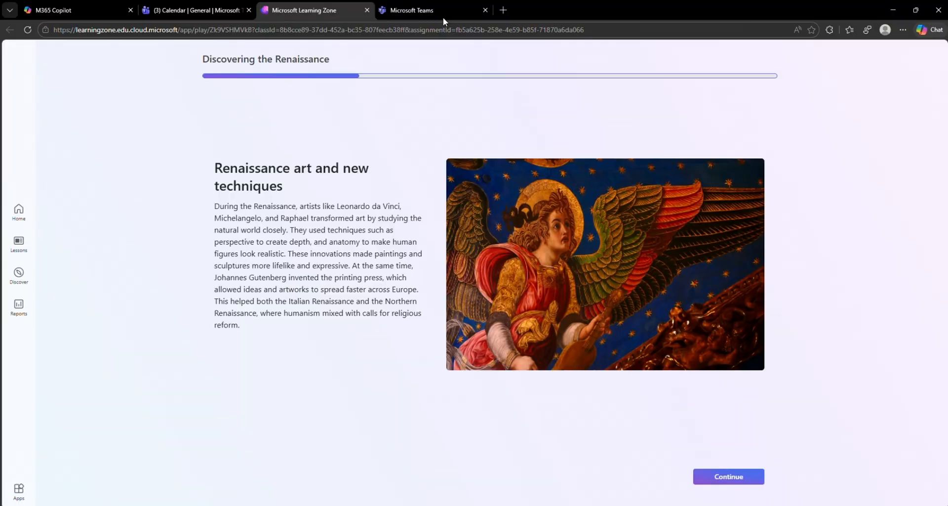